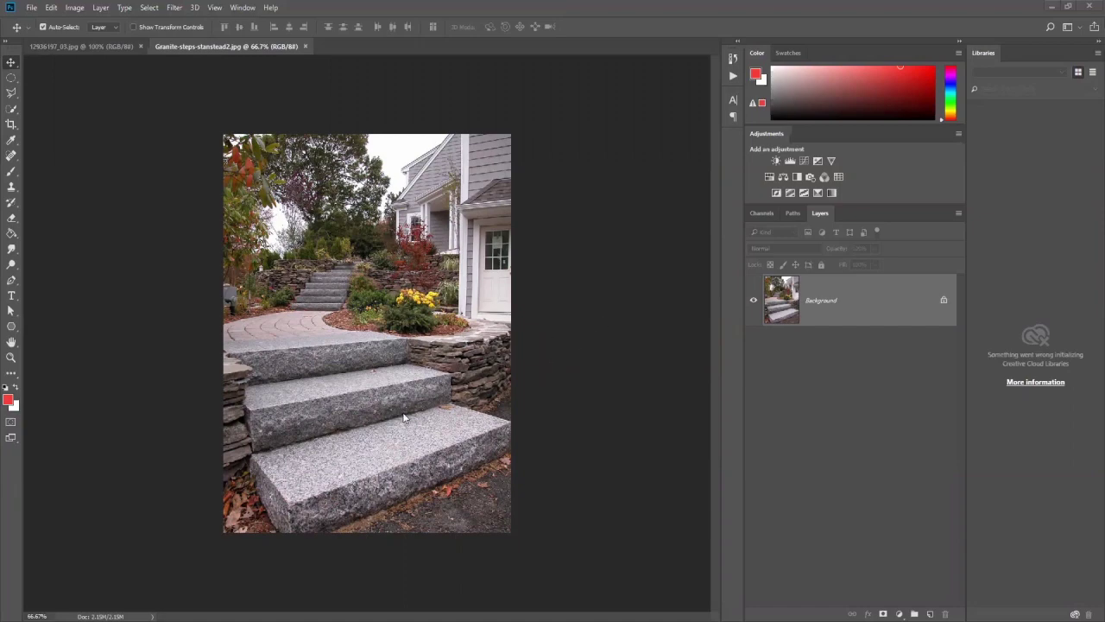
# Paste the painting from 12936197_03.jpg into the Granite-steps-stanstead2.jpg photo and position it over the stone steps
pyautogui.hotkey('ctrl', '+')
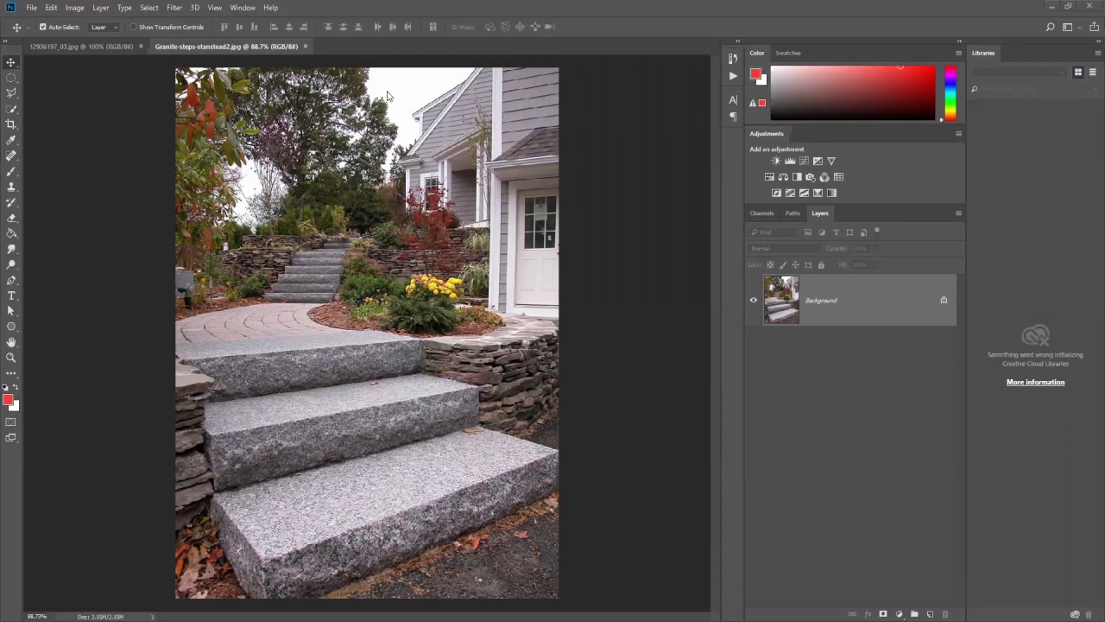
pyautogui.scroll(2, 346, 413)
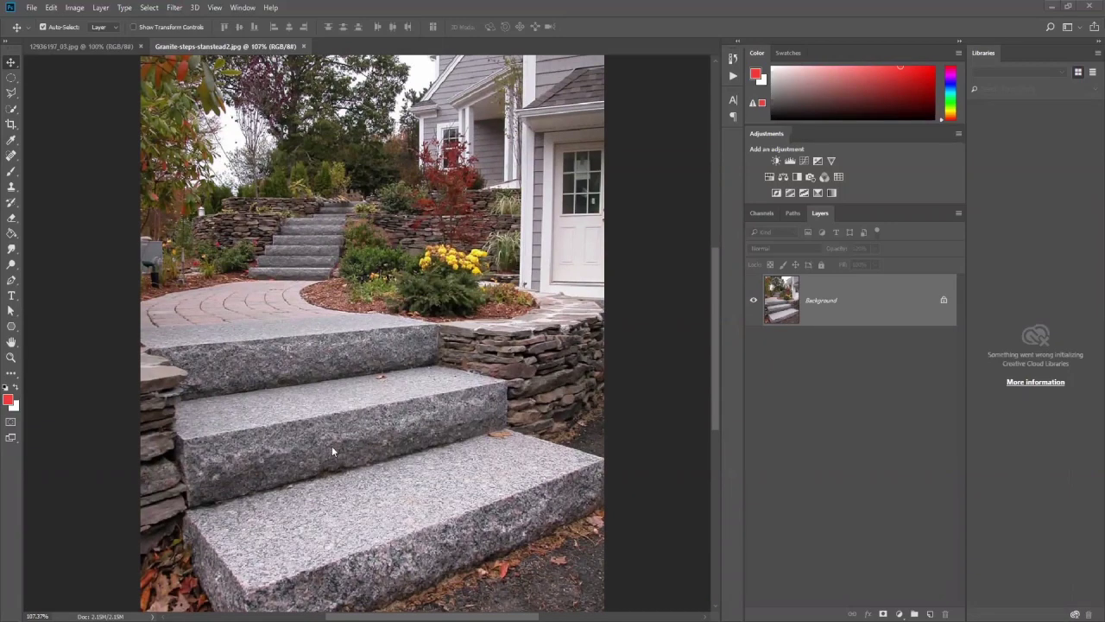
pyautogui.scroll(-2, 356, 420)
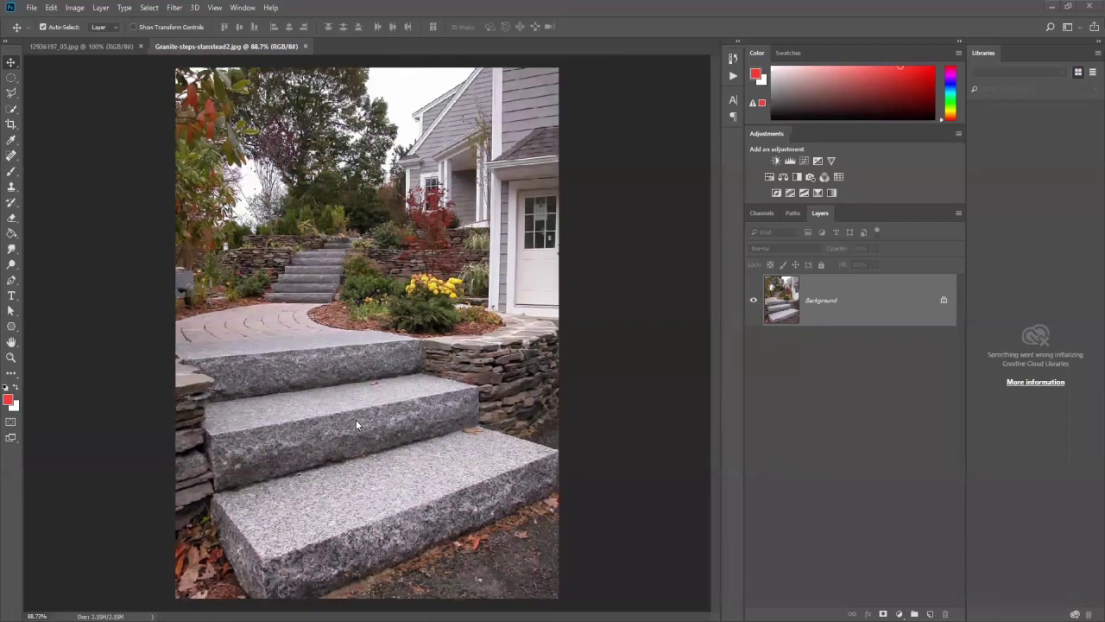
pyautogui.click(84, 45)
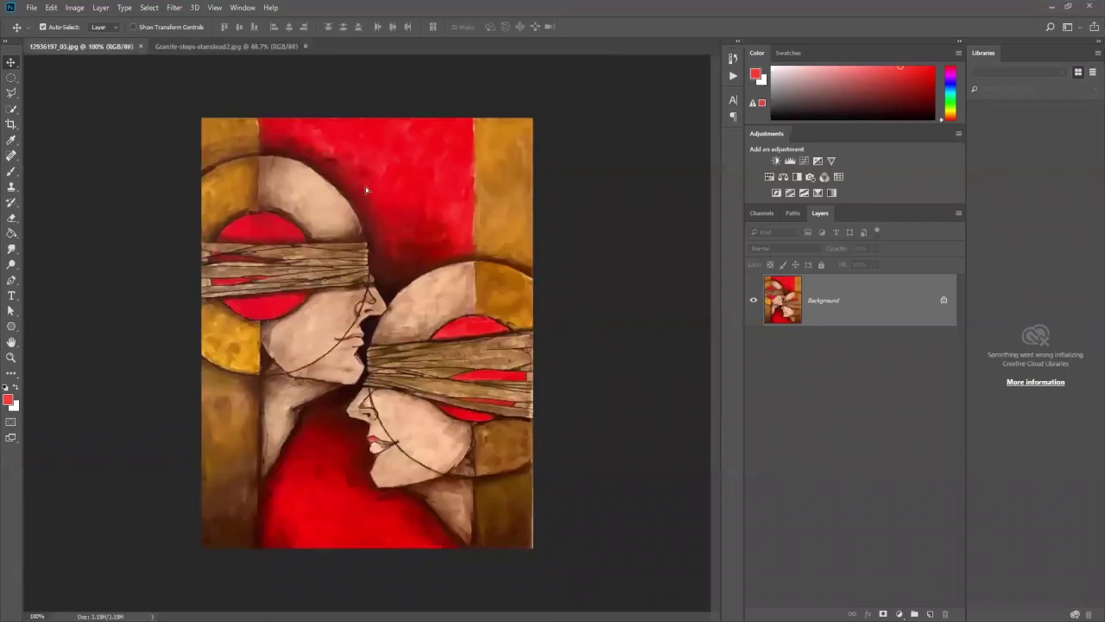
pyautogui.click(223, 46)
pyautogui.hotkey('ctrl', 'v')
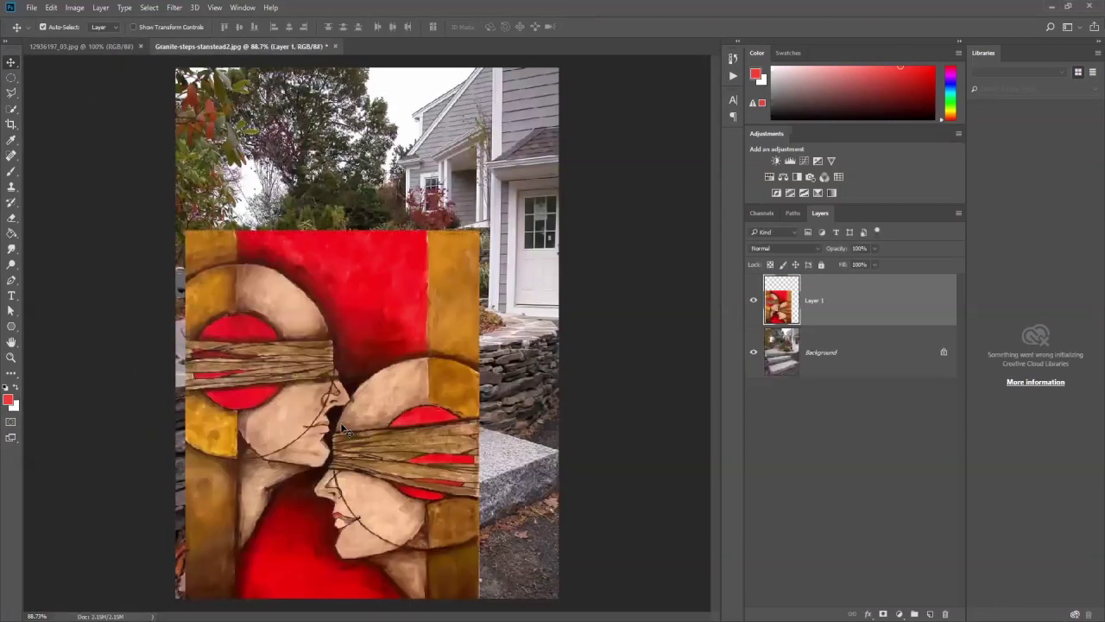
pyautogui.moveTo(427, 347); pyautogui.dragTo(447, 317)
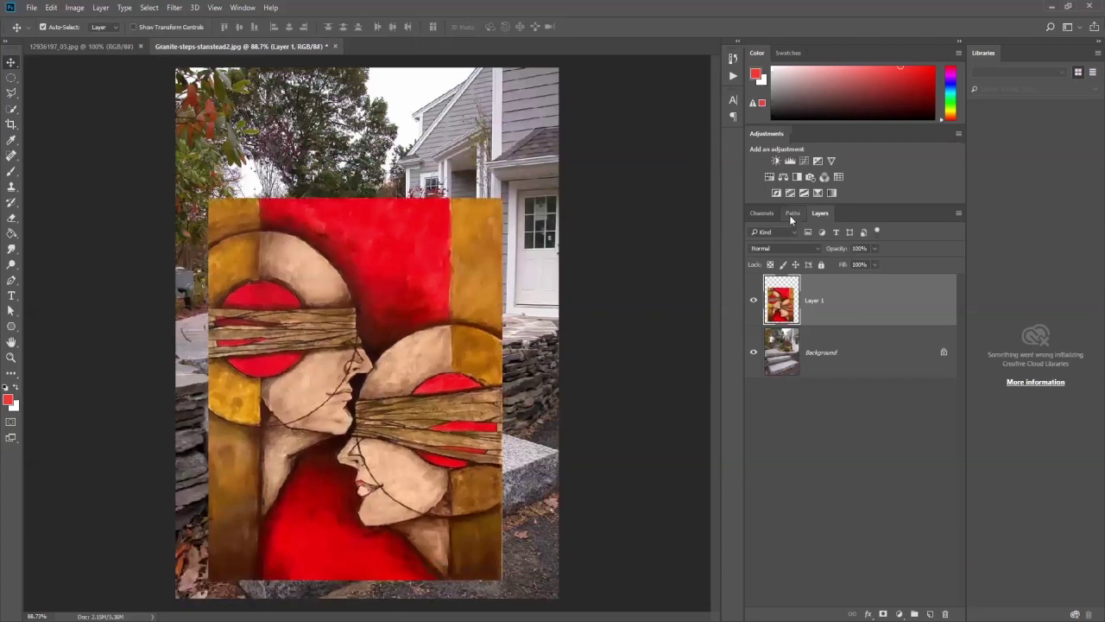
# Try the painting layer in Overlay blend mode at several positions over the steps and delete the layer
pyautogui.click(773, 249)
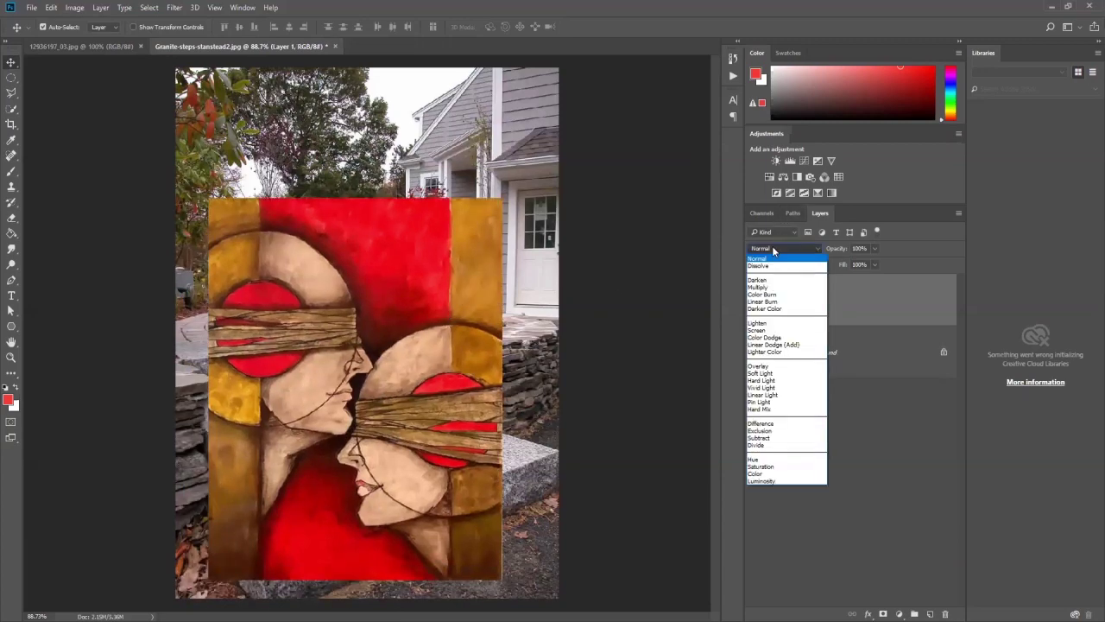
pyautogui.click(767, 369)
pyautogui.moveTo(428, 275); pyautogui.dragTo(496, 337)
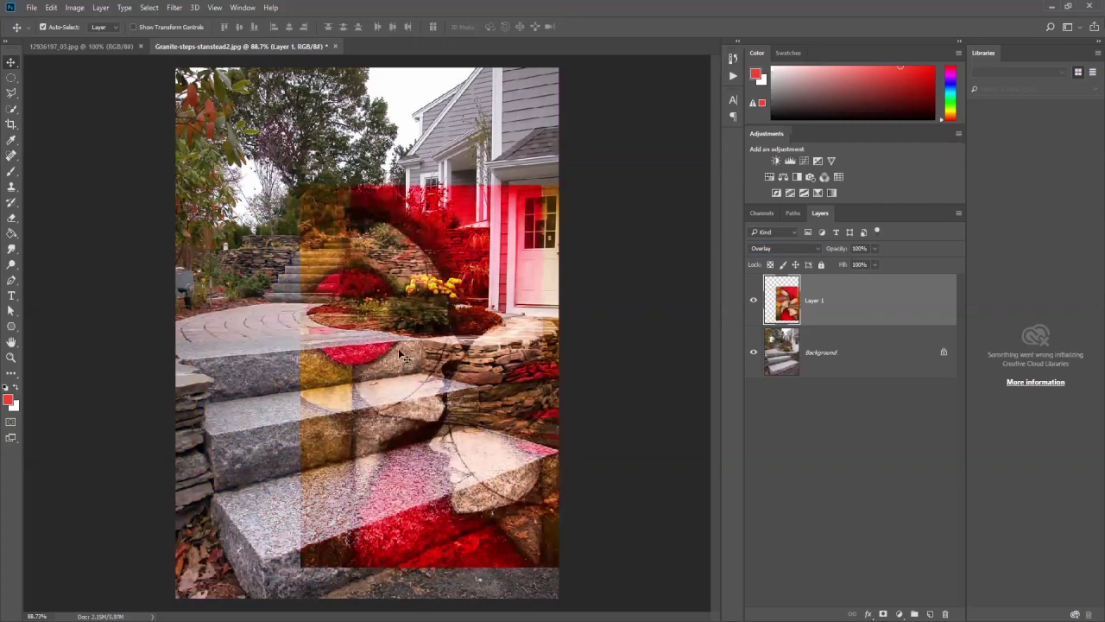
pyautogui.moveTo(362, 393); pyautogui.dragTo(272, 423)
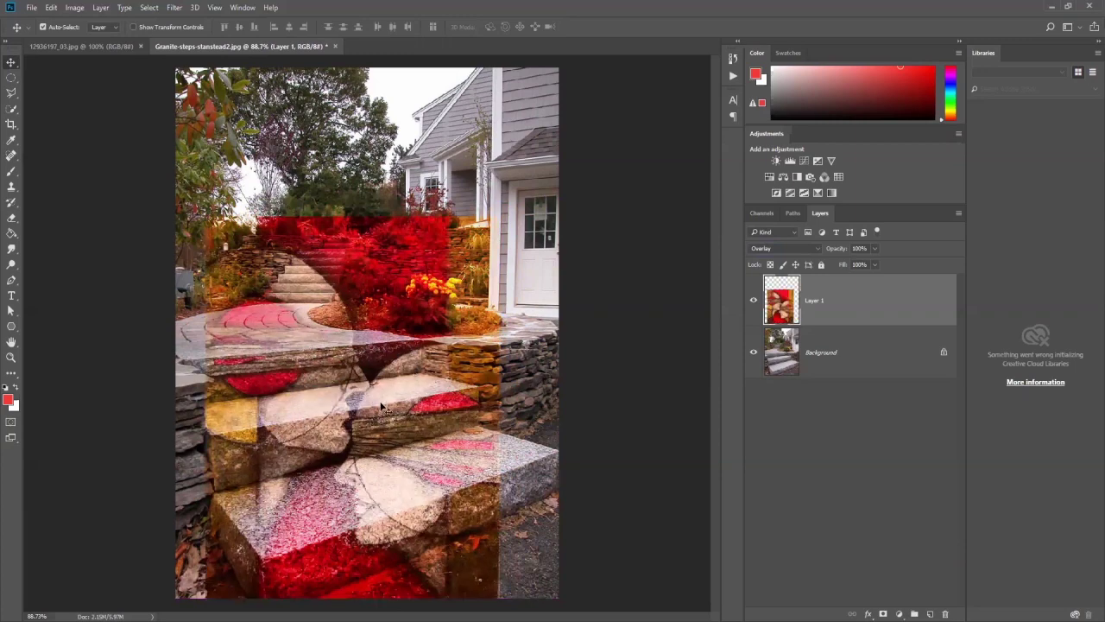
pyautogui.moveTo(373, 373); pyautogui.dragTo(361, 346)
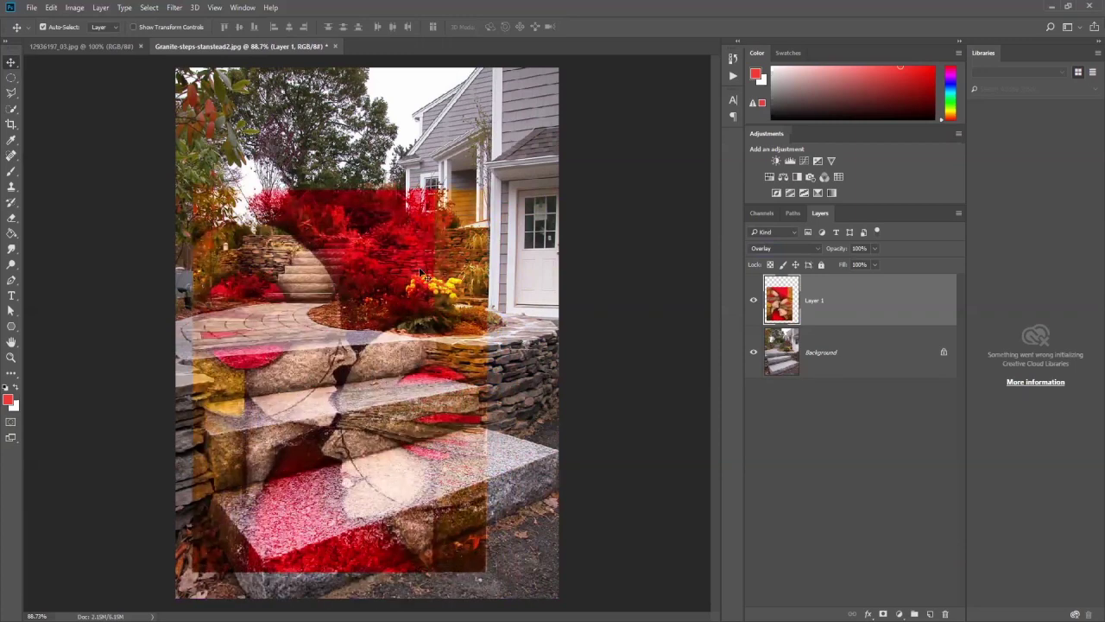
pyautogui.press('Delete')
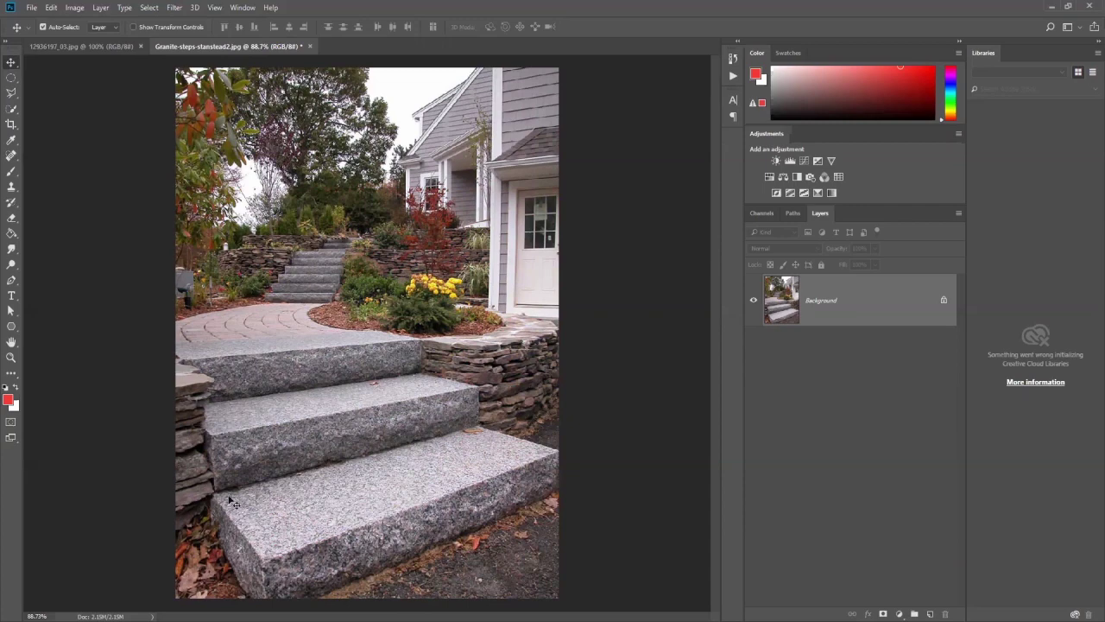
# Unlock the Background layer of the steps photo and open the Vanishing Point filter for it
pyautogui.click(942, 302)
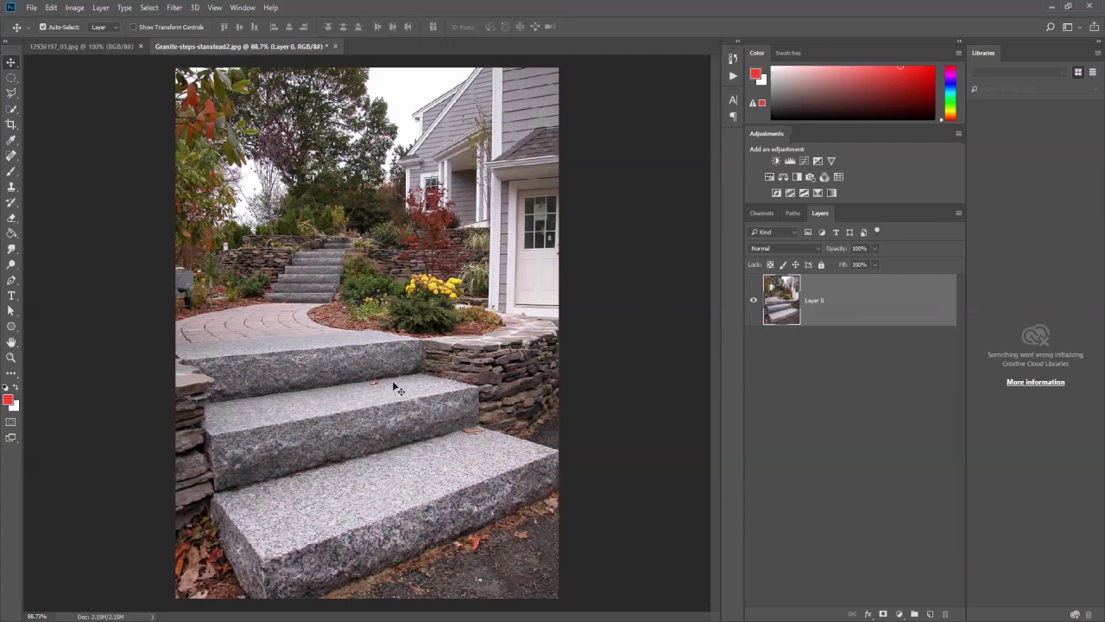
pyautogui.click(170, 8)
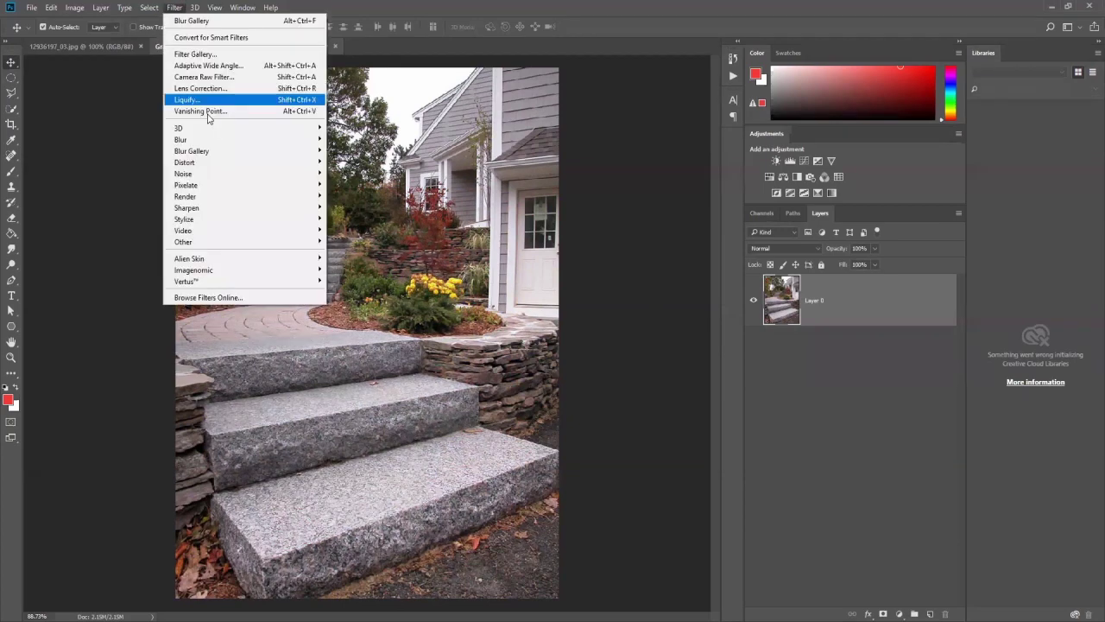
pyautogui.click(207, 111)
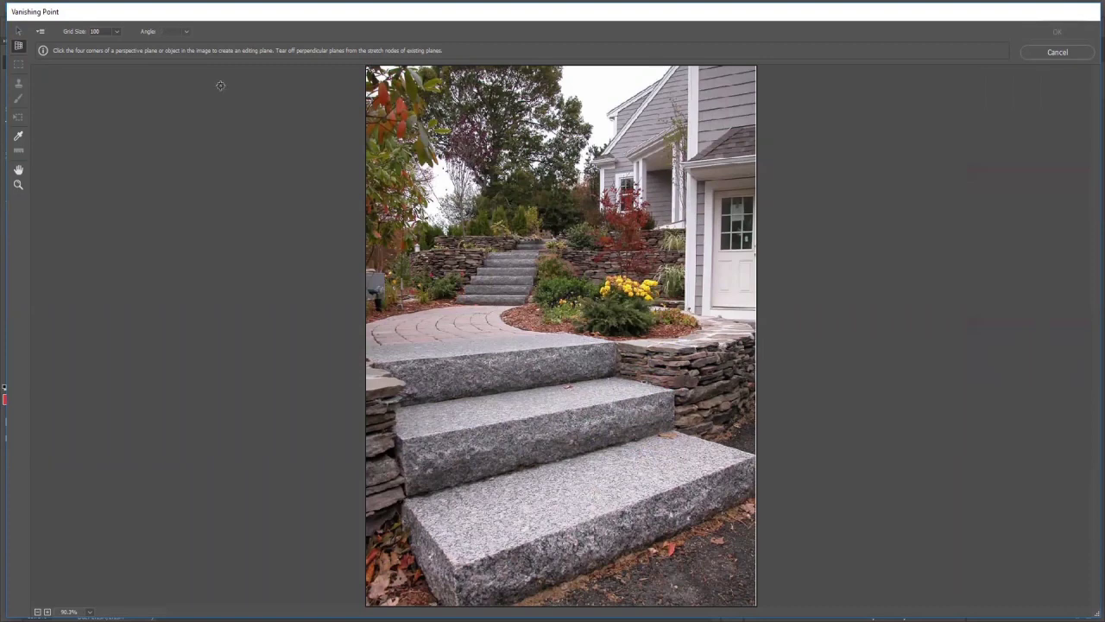
# Create a four-corner perspective plane covering the top surface of the lowest stone step
pyautogui.click(406, 501)
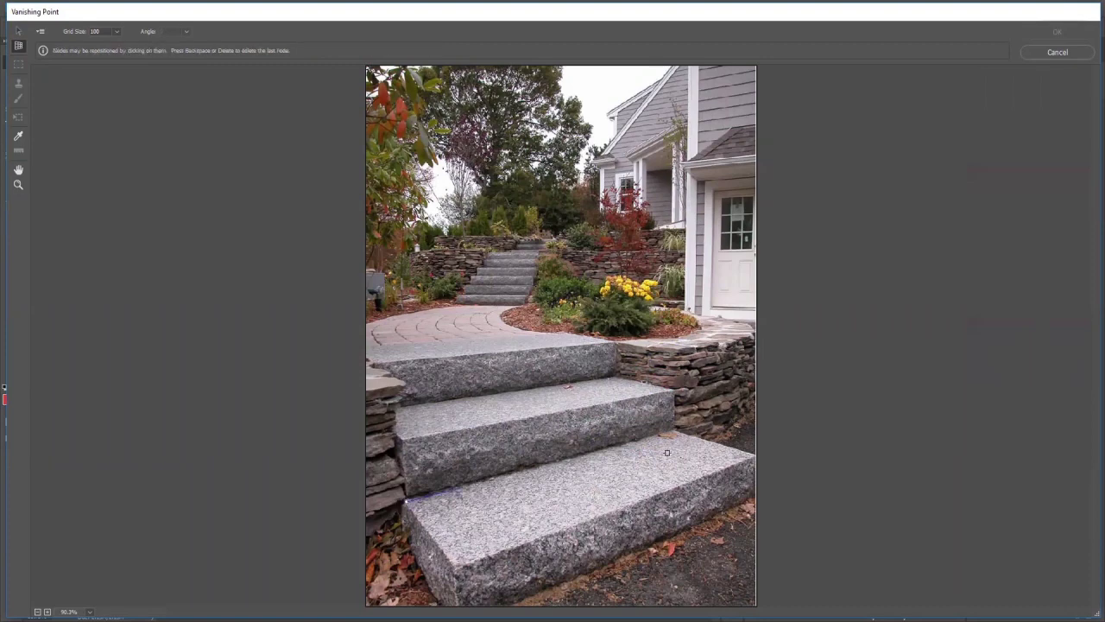
pyautogui.click(676, 431)
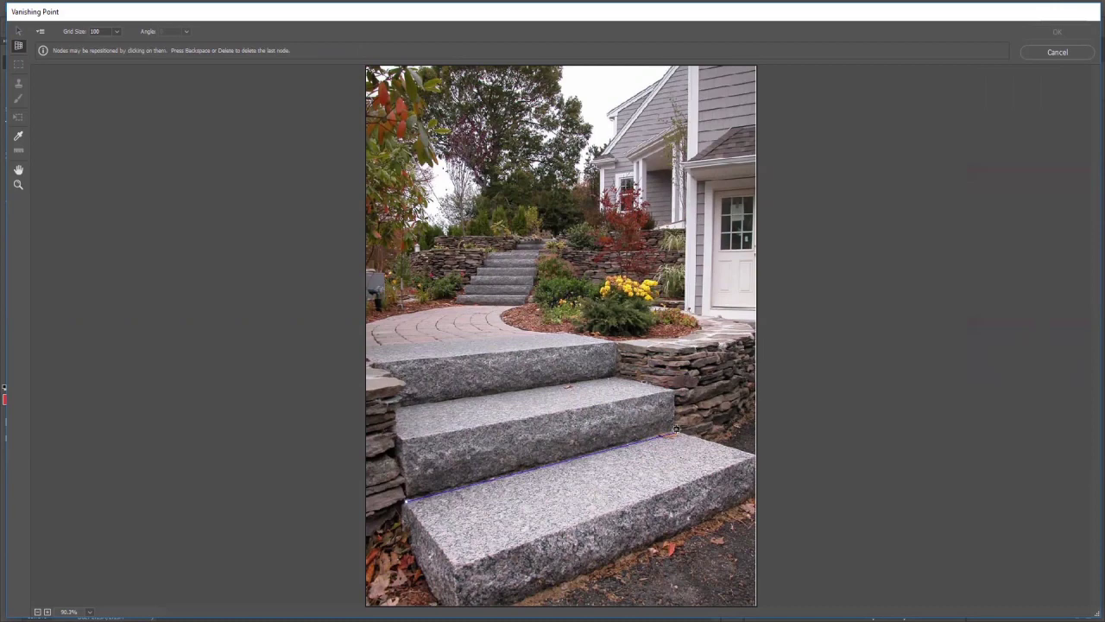
pyautogui.click(754, 454)
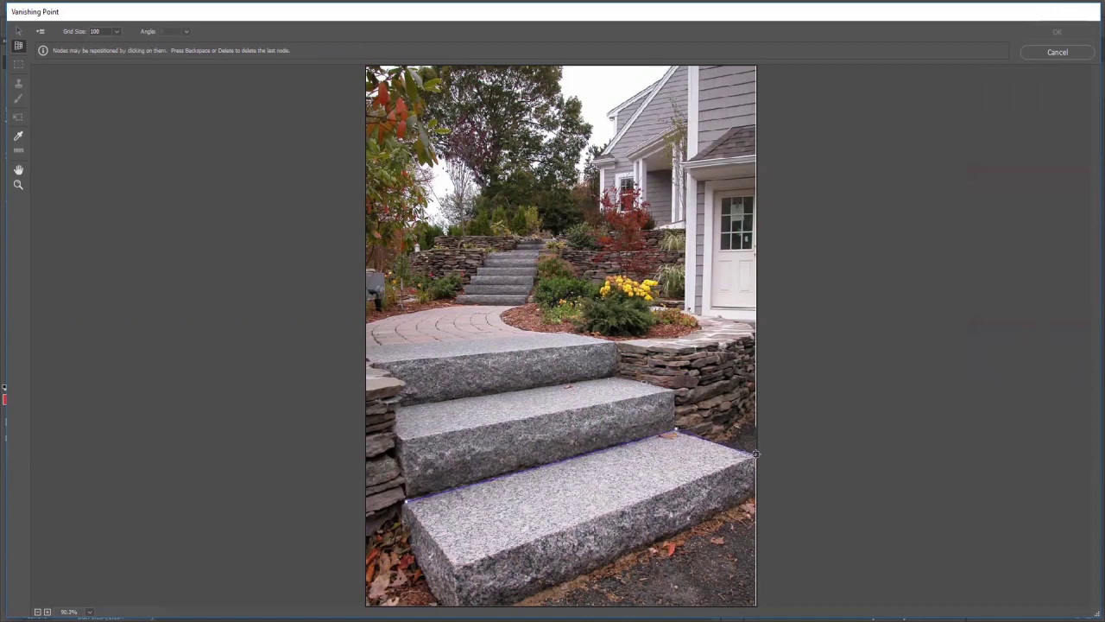
pyautogui.click(456, 568)
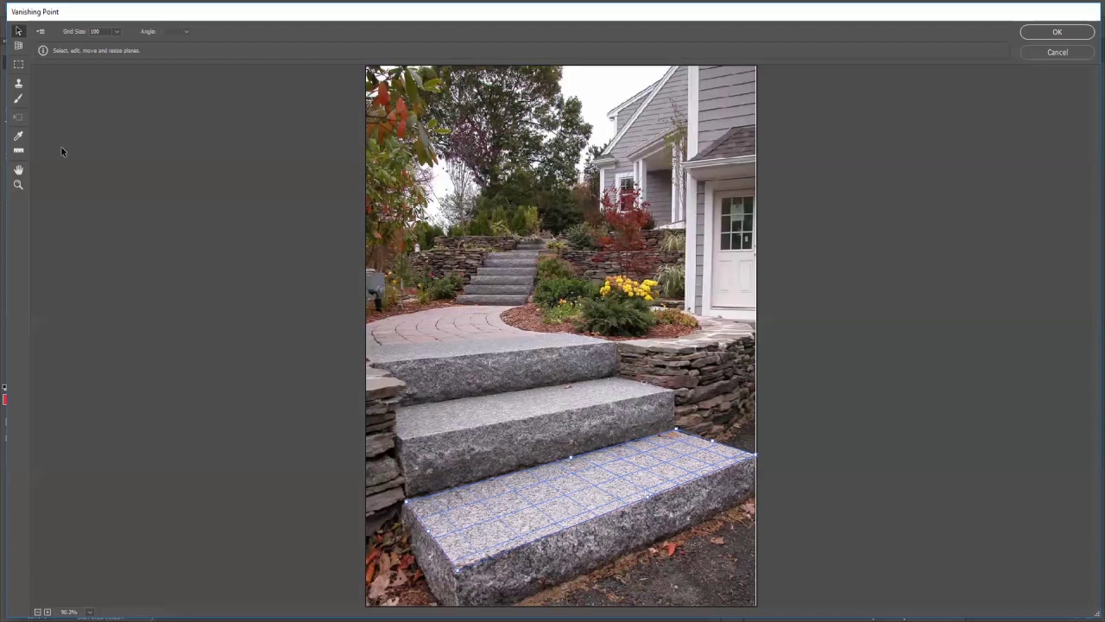
# Tear off perpendicular planes from the lowest tread to cover the middle step's front face and its top surface
pyautogui.click(20, 46)
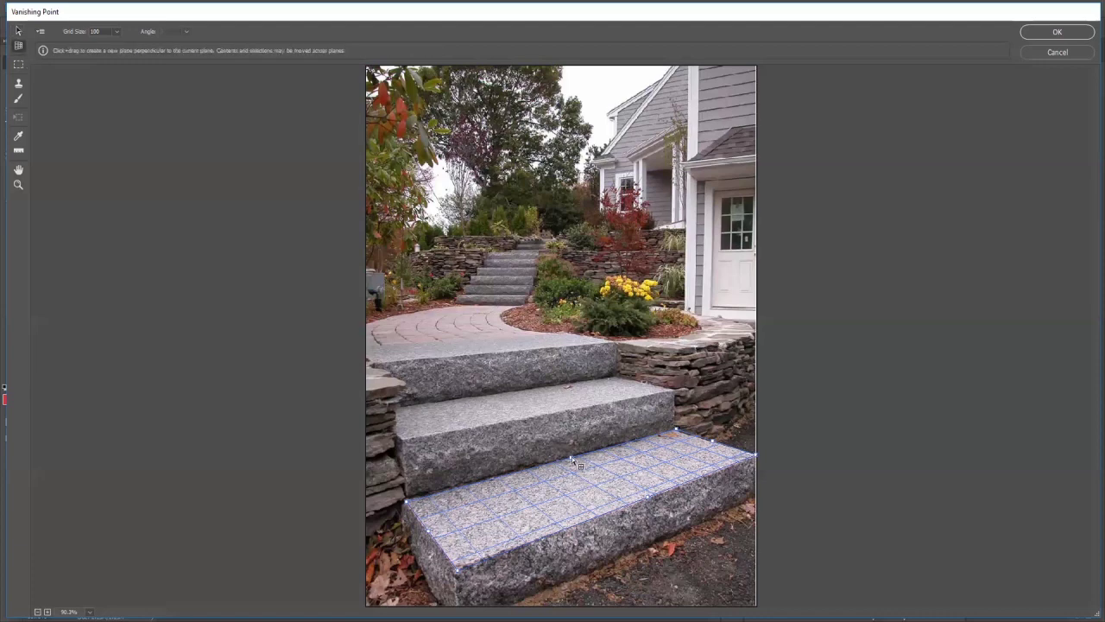
pyautogui.moveTo(572, 443); pyautogui.dragTo(572, 409)
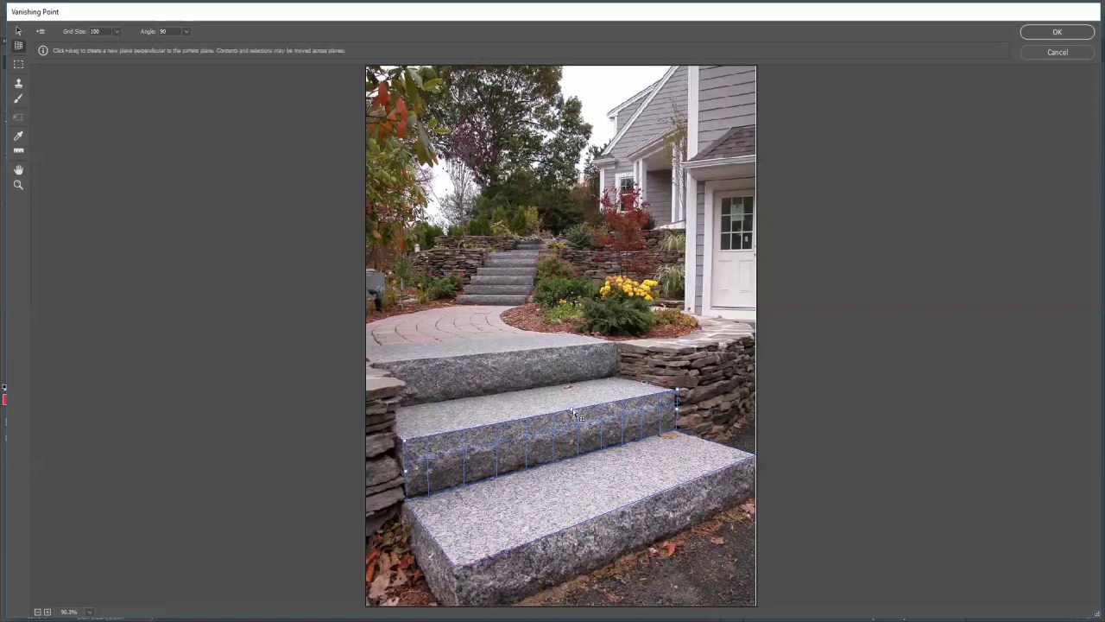
pyautogui.moveTo(573, 410); pyautogui.dragTo(519, 385)
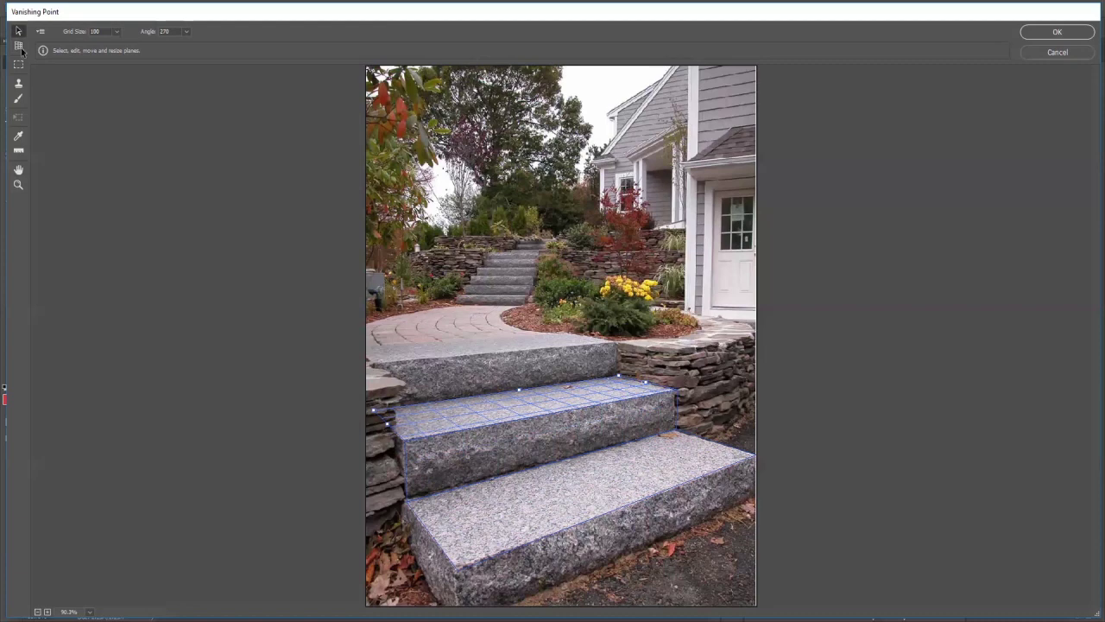
# Extend connected perpendicular planes over the uppermost large step's front face and top surface, and apply the Vanishing Point planes
pyautogui.press('c')
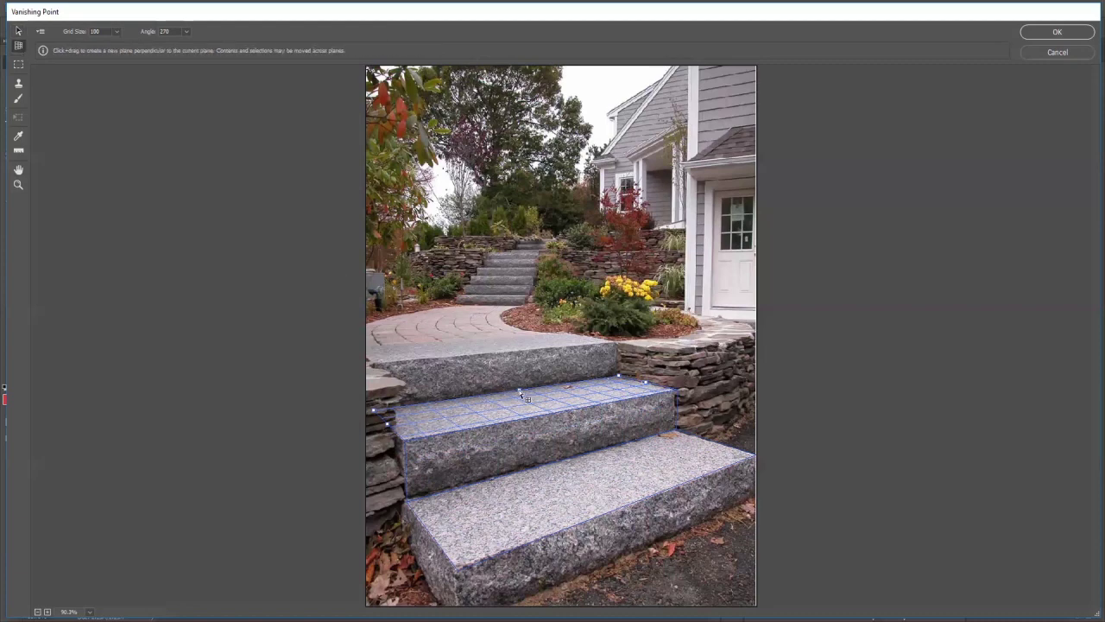
pyautogui.moveTo(525, 396); pyautogui.dragTo(517, 358)
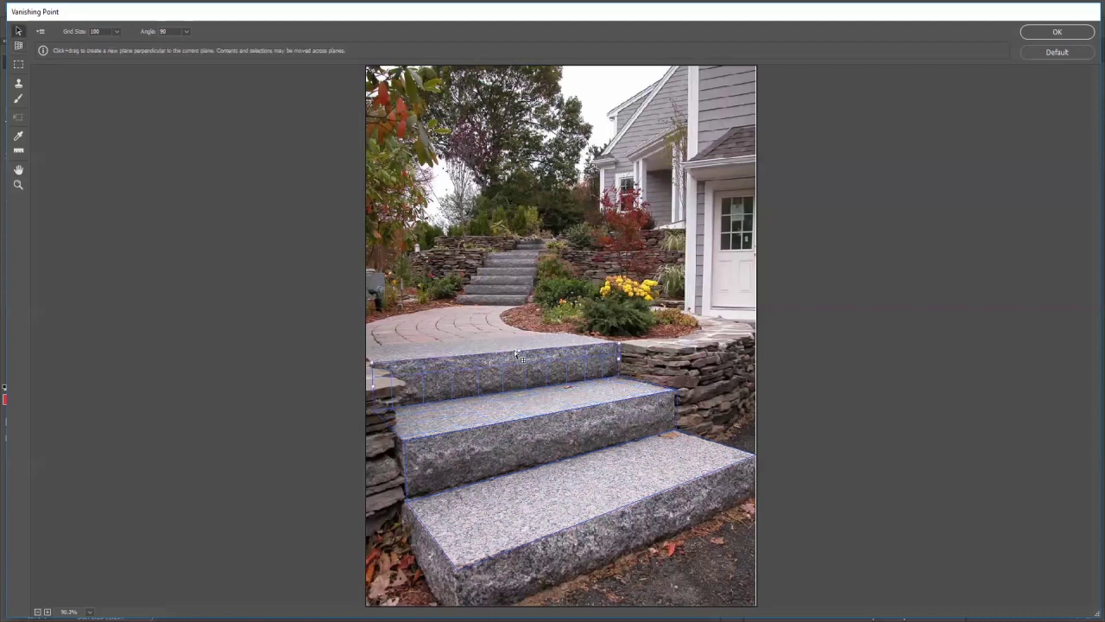
pyautogui.press('c')
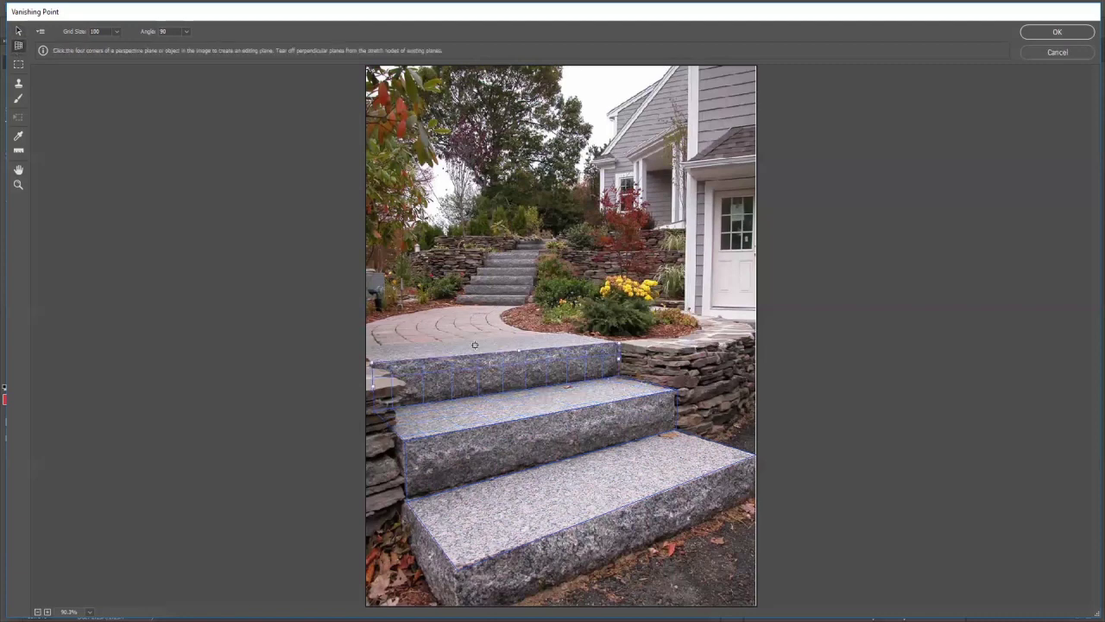
pyautogui.moveTo(520, 352); pyautogui.dragTo(458, 341)
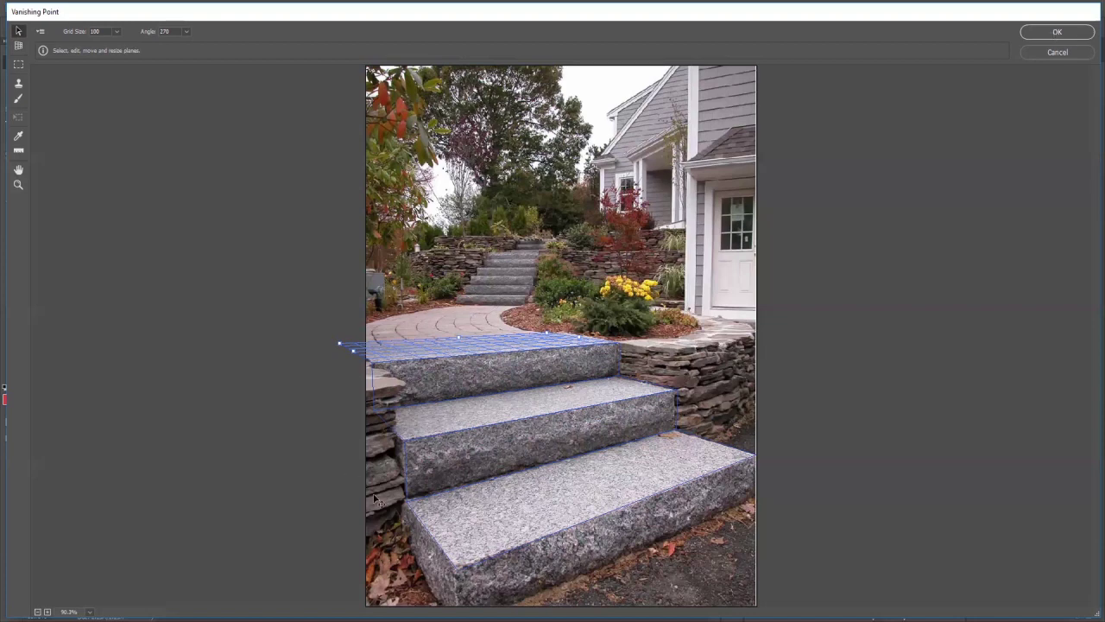
pyautogui.press('Return')
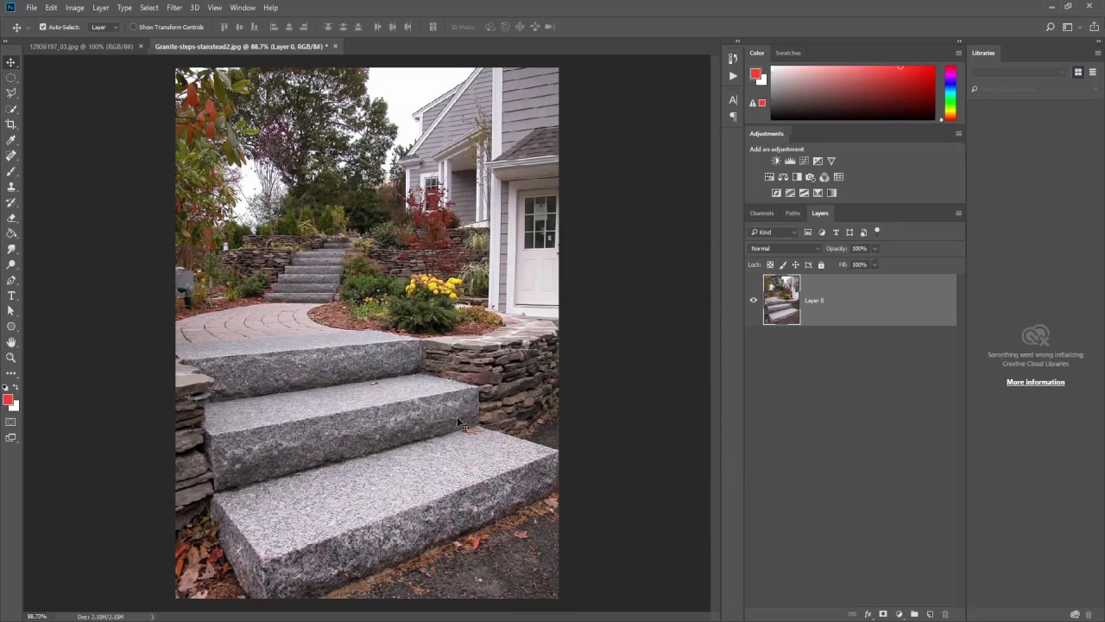
# Add a perpendicular Vanishing Point plane down the lowest step's front face, apply it, and check the saved grid
pyautogui.click(174, 7)
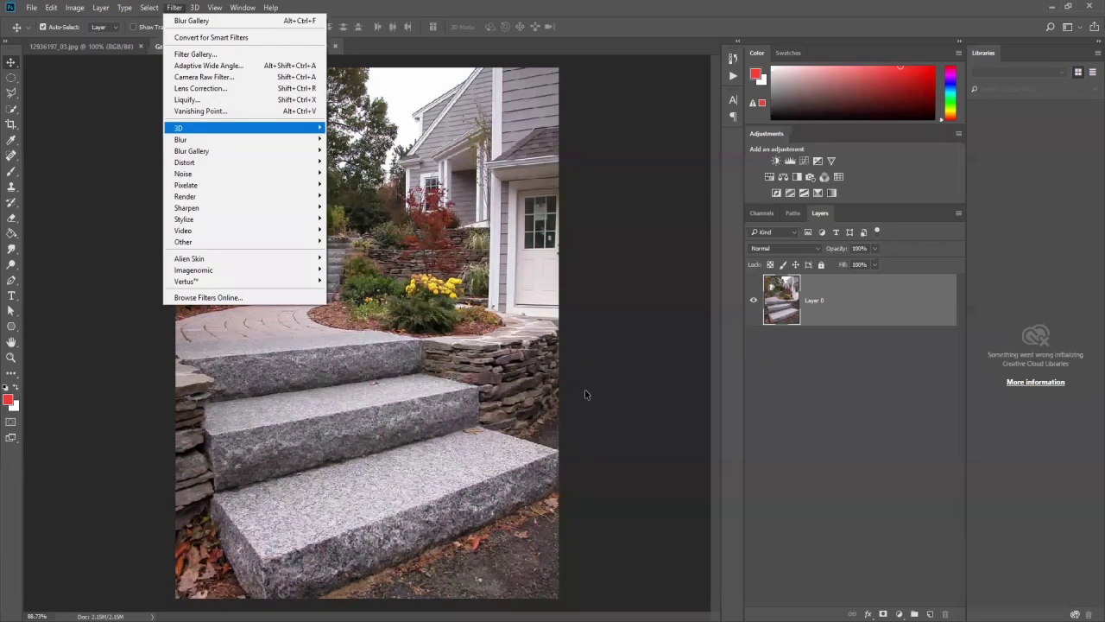
pyautogui.hotkey('alt', 'ctrl', 'v')
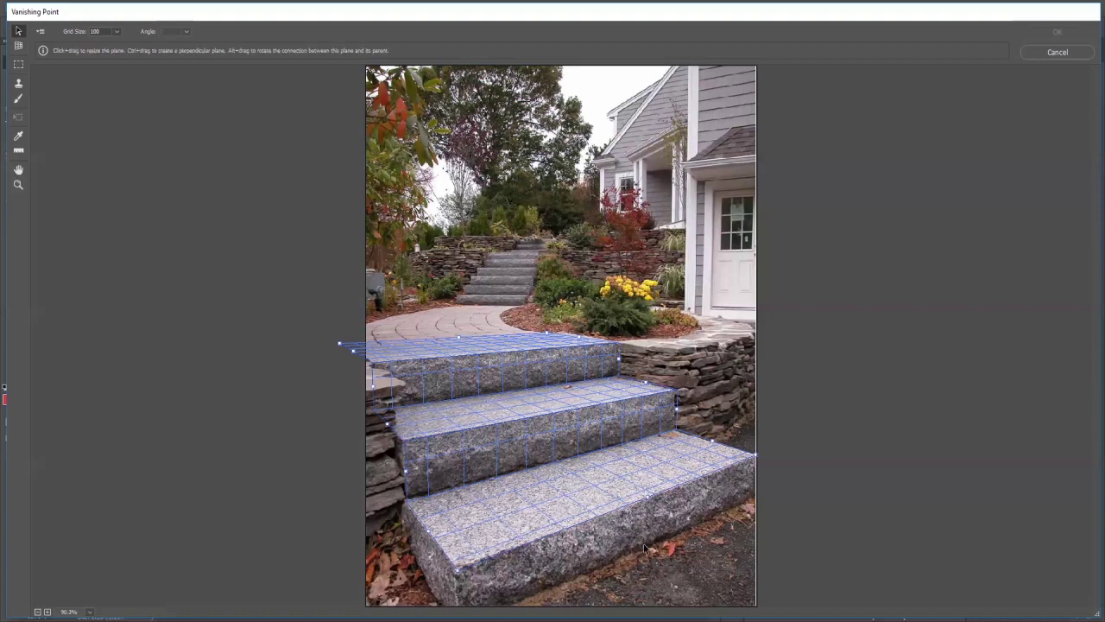
pyautogui.press('c')
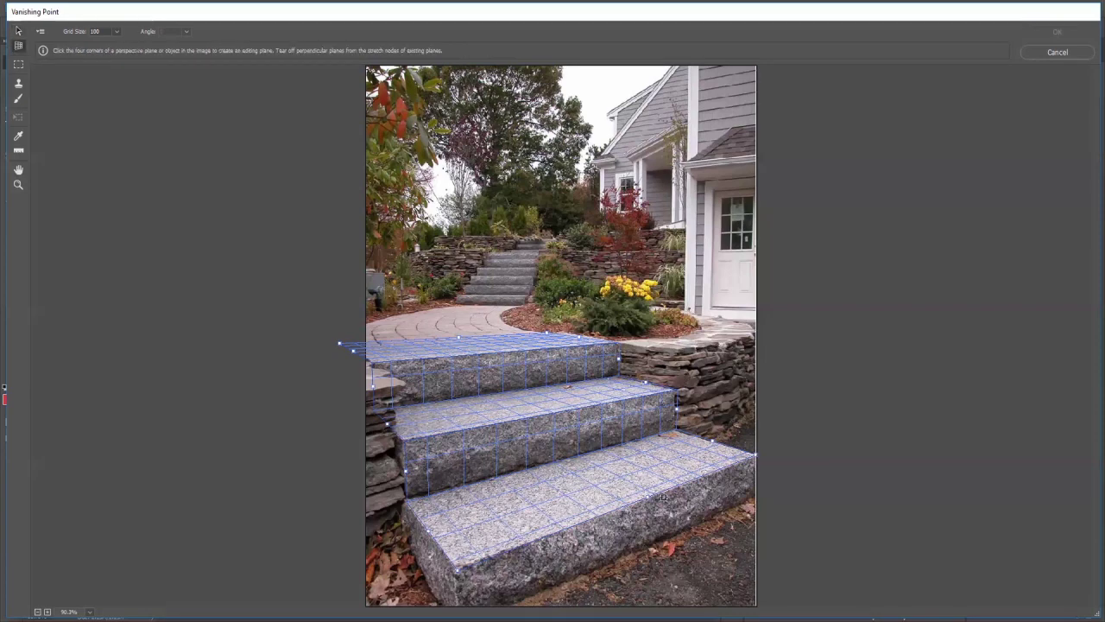
pyautogui.press('ctrl')
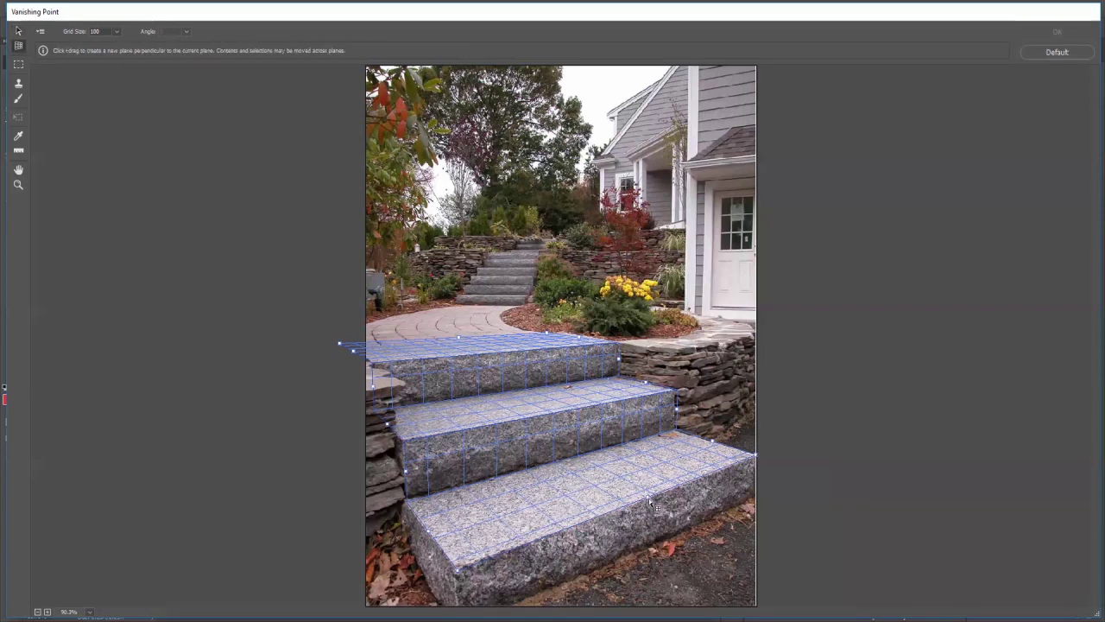
pyautogui.moveTo(653, 536); pyautogui.dragTo(653, 549)
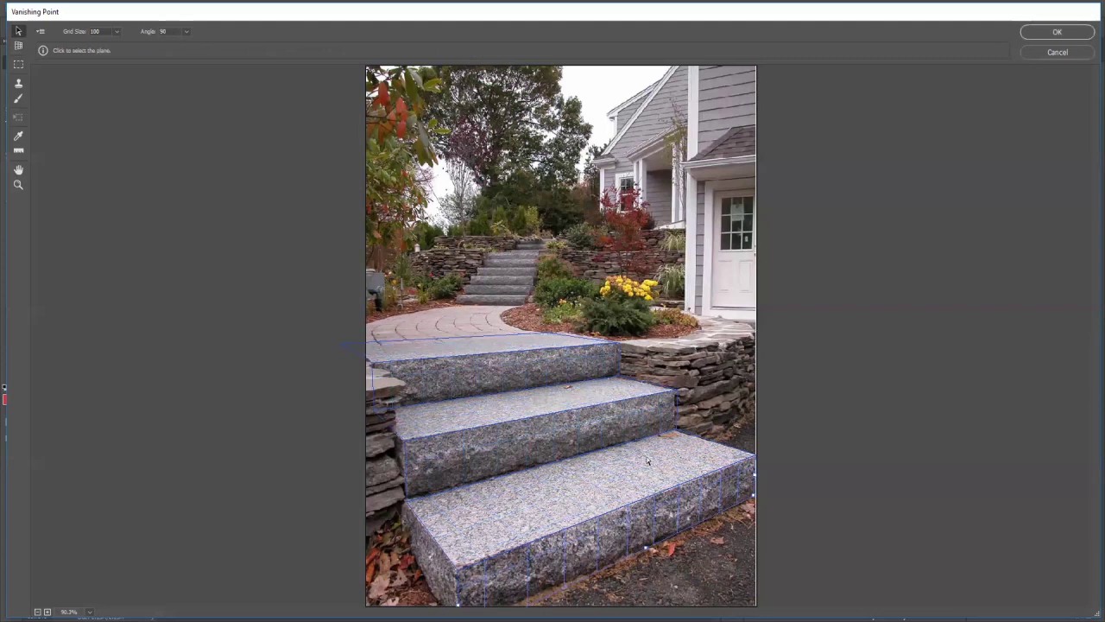
pyautogui.click(1056, 35)
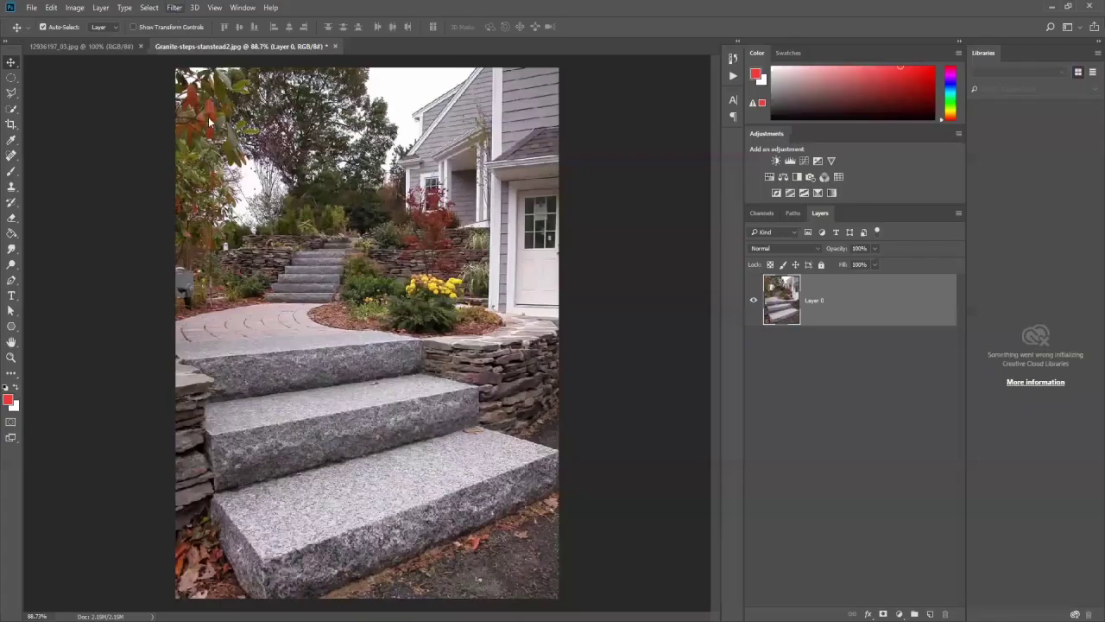
pyautogui.click(208, 116)
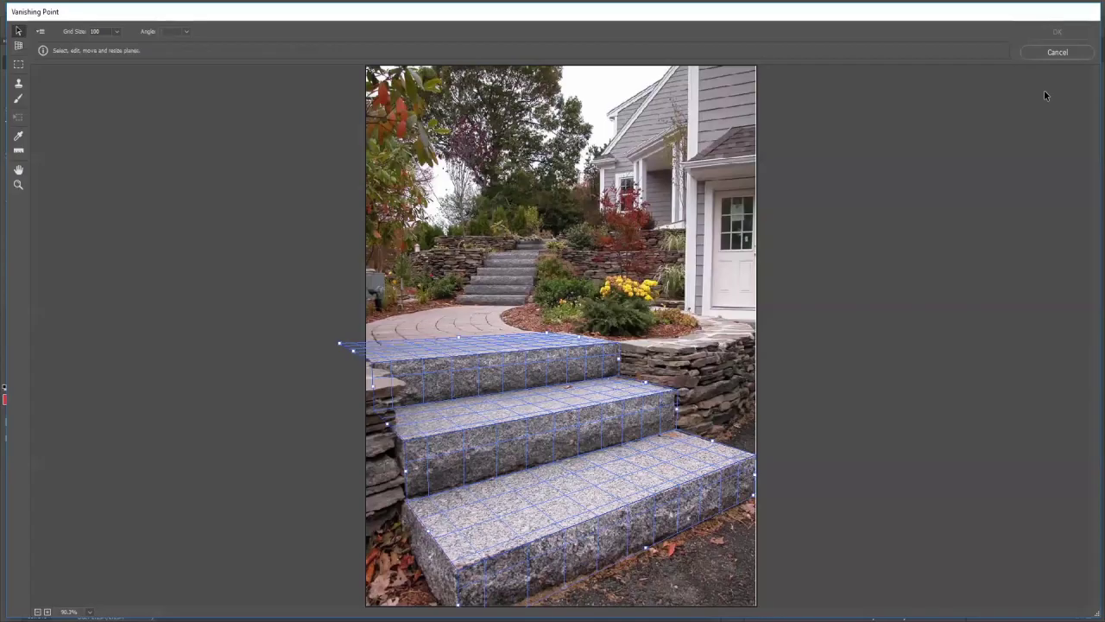
pyautogui.click(1057, 53)
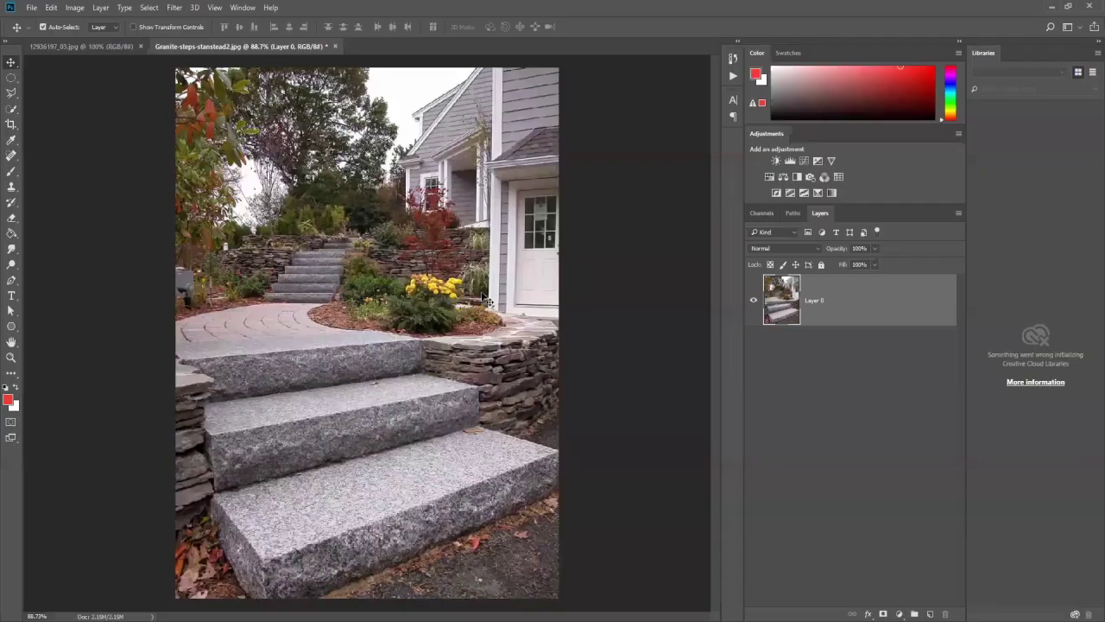
# Unlock the painting's background layer, then bring the painting into the granite steps photo as a layer centred over the stairs
pyautogui.click(57, 44)
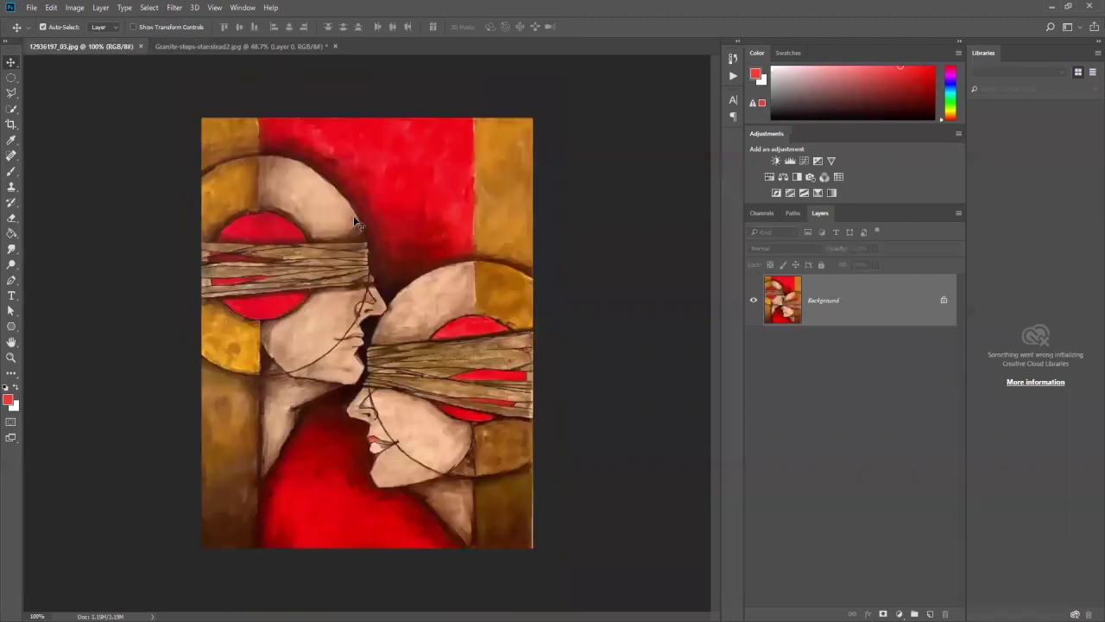
pyautogui.click(943, 302)
pyautogui.moveTo(207, 63)
pyautogui.mouseDown()
pyautogui.moveTo(208, 52)
pyautogui.moveTo(233, 51)
pyautogui.moveTo(327, 432)
pyautogui.moveTo(346, 354)
pyautogui.moveTo(422, 310)
pyautogui.moveTo(405, 310)
pyautogui.mouseUp()
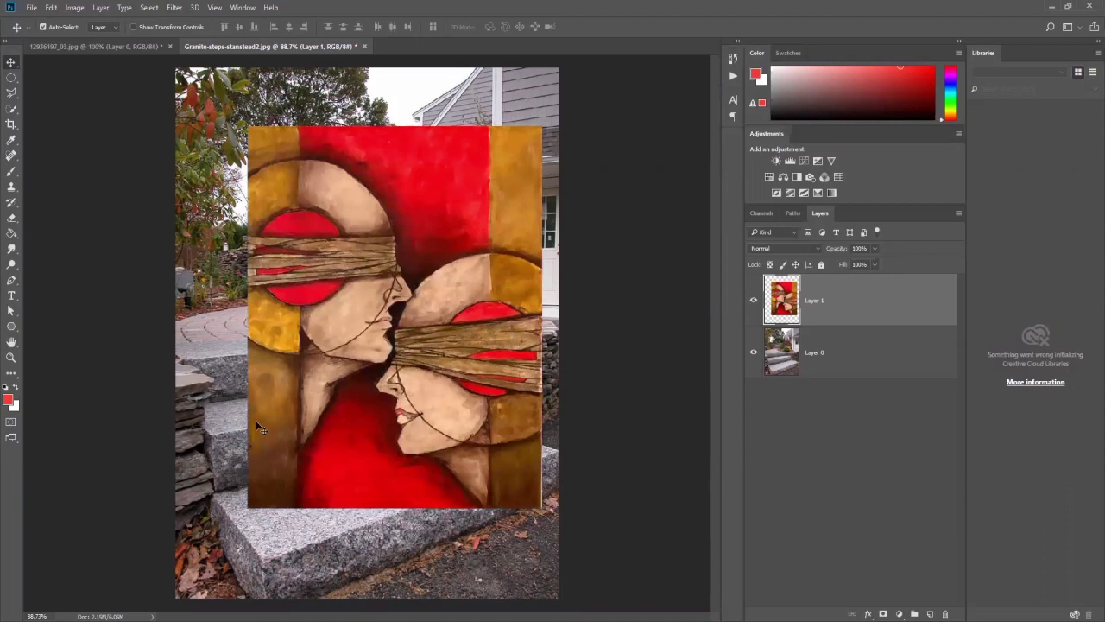
pyautogui.moveTo(353, 191); pyautogui.dragTo(325, 184)
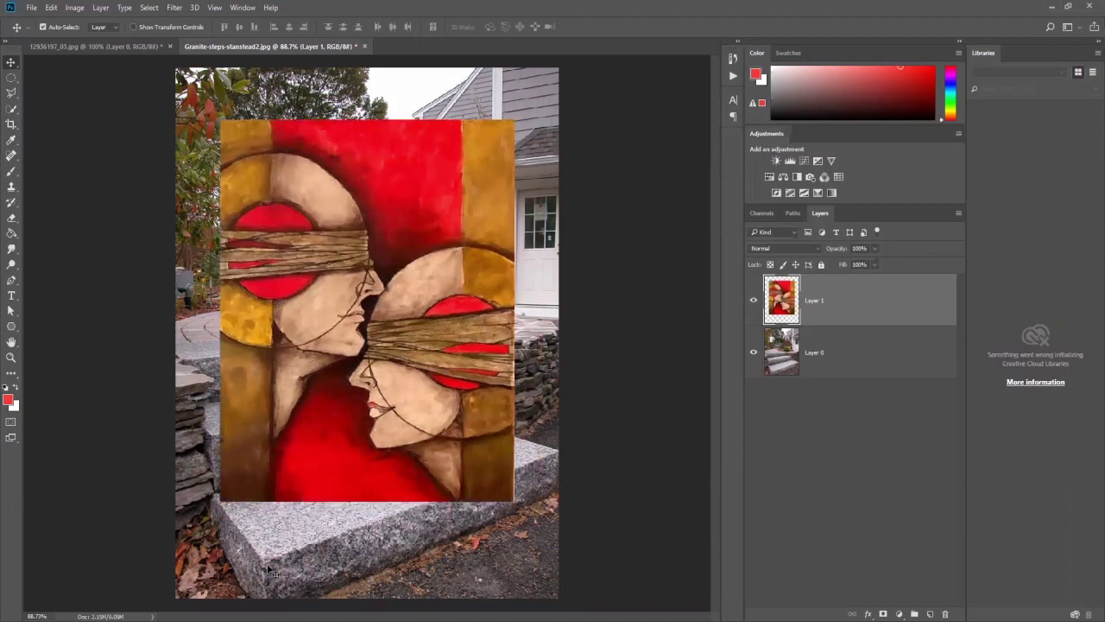
pyautogui.moveTo(370, 259)
pyautogui.mouseDown()
pyautogui.moveTo(386, 298)
pyautogui.moveTo(379, 265)
pyautogui.mouseUp()
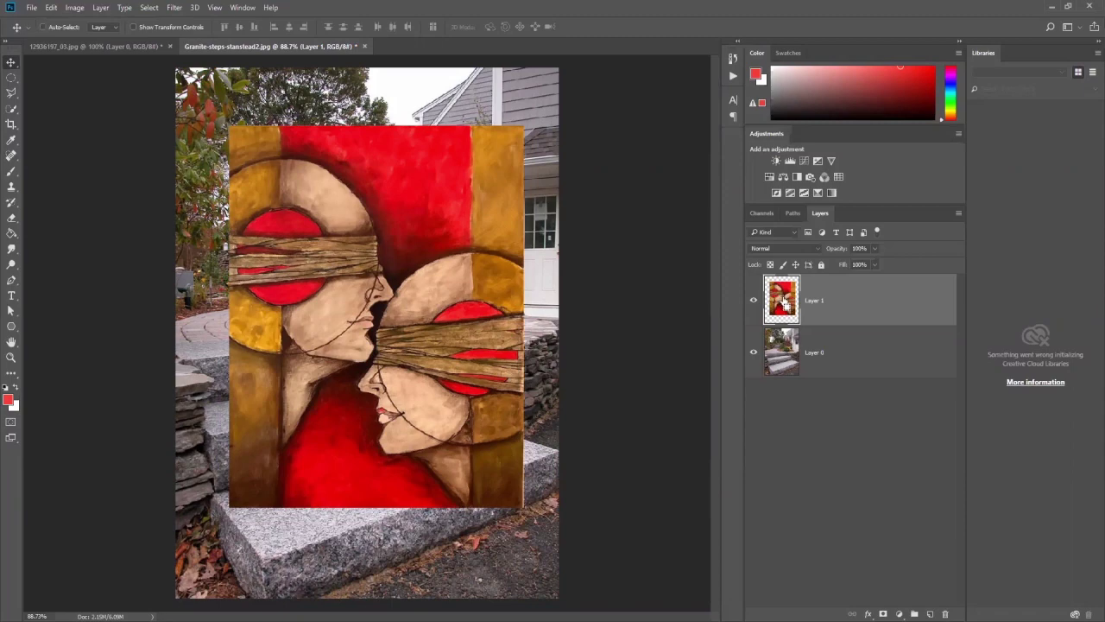
# Copy the painting using a selection loaded from Layer 1's outline, hide that layer, and deselect
pyautogui.keyDown('ctrl'); pyautogui.click(783, 299); pyautogui.keyUp('ctrl')
pyautogui.scroll(3, 358, 175)
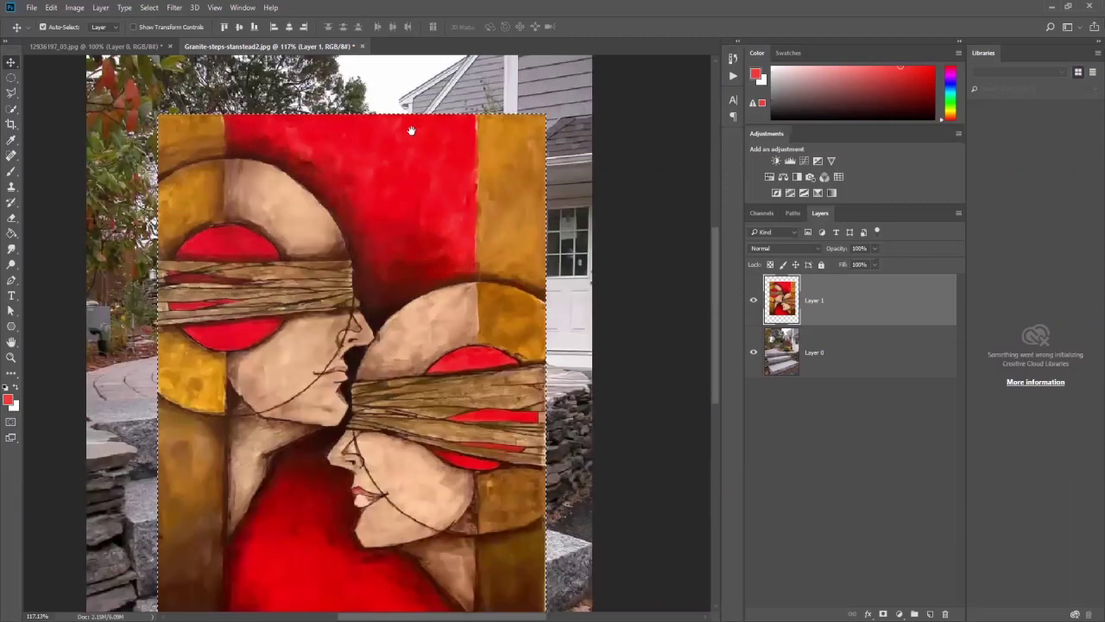
pyautogui.moveTo(173, 574); pyautogui.dragTo(225, 536)
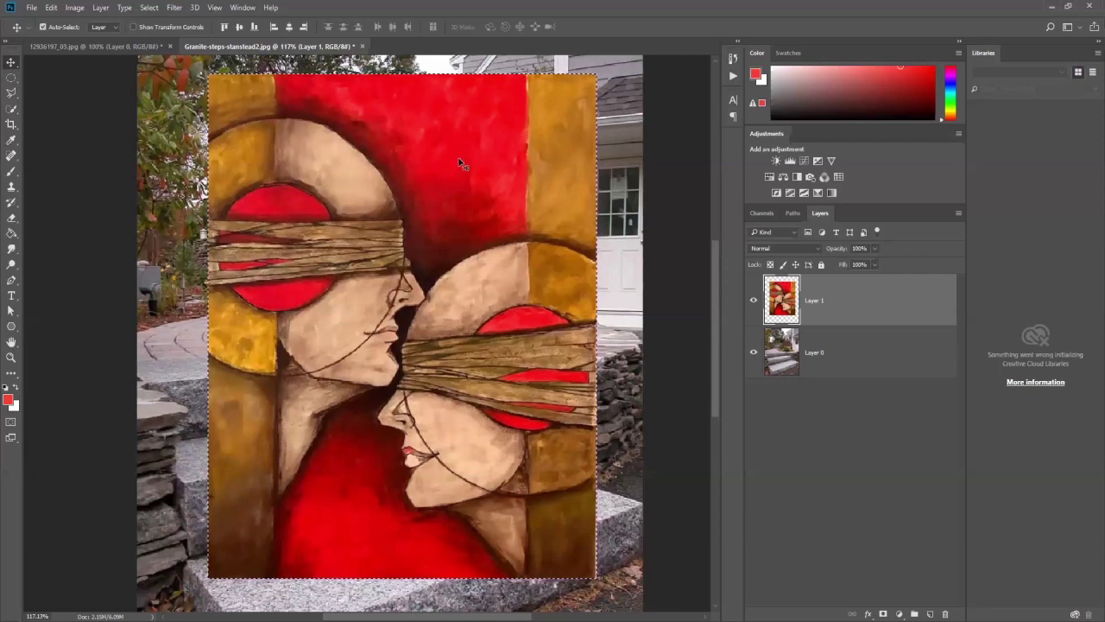
pyautogui.click(752, 300)
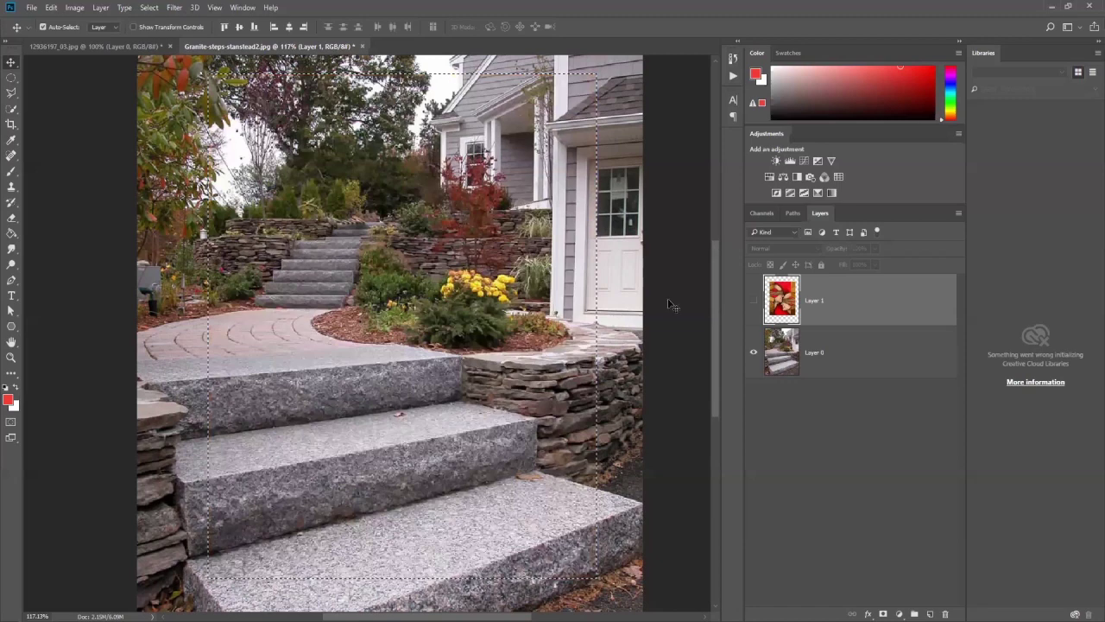
pyautogui.hotkey('ctrl', 'd')
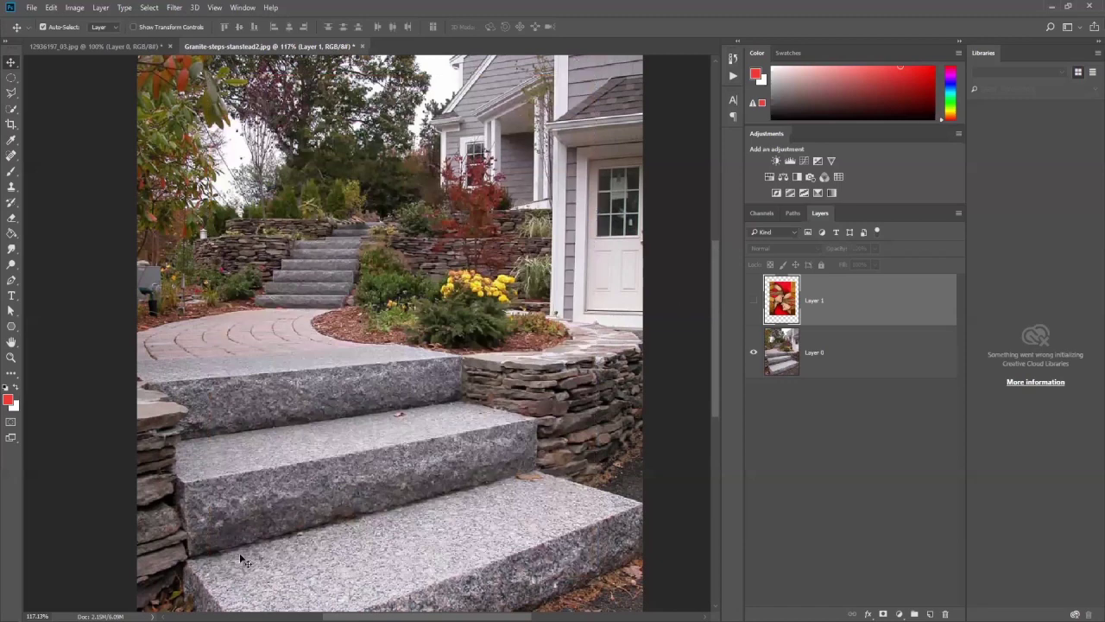
pyautogui.scroll(-1, 510, 273)
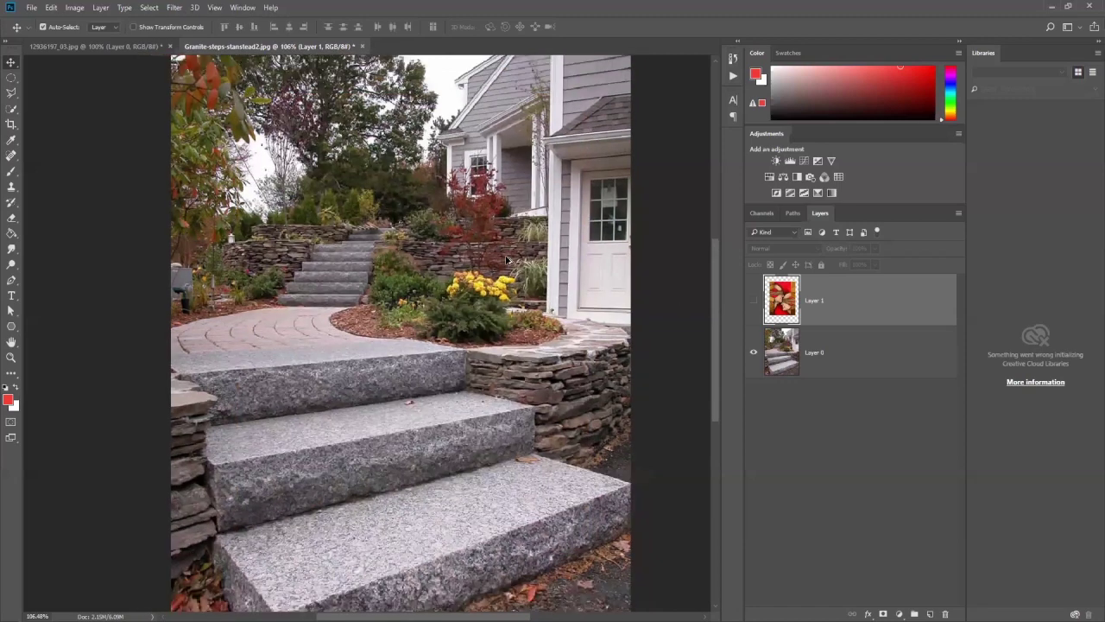
pyautogui.scroll(-1, 510, 273)
pyautogui.scroll(-1, 502, 267)
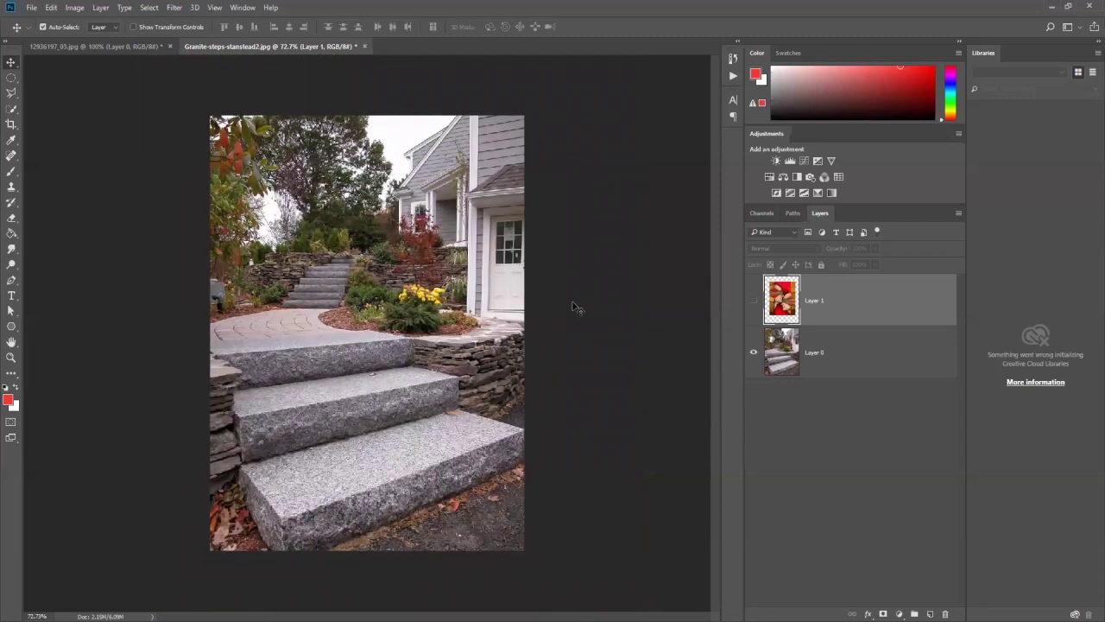
# Add a new empty layer and place it between the hidden painting layer and the steps photo
pyautogui.hotkey('alt', 't')
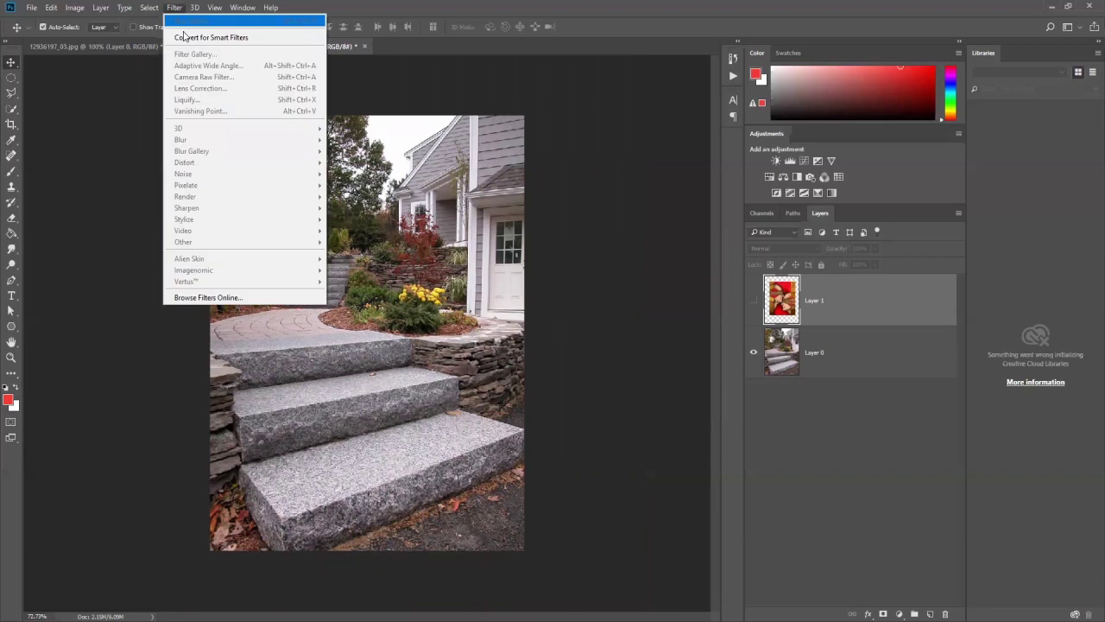
pyautogui.click(176, 9)
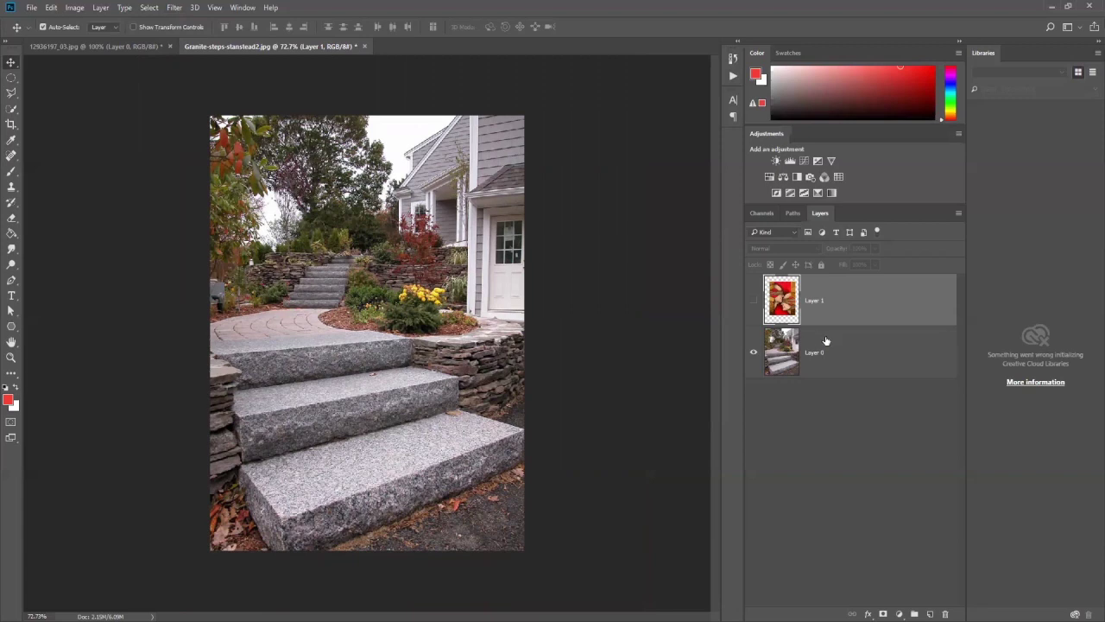
pyautogui.click(930, 612)
pyautogui.moveTo(885, 328); pyautogui.dragTo(855, 413)
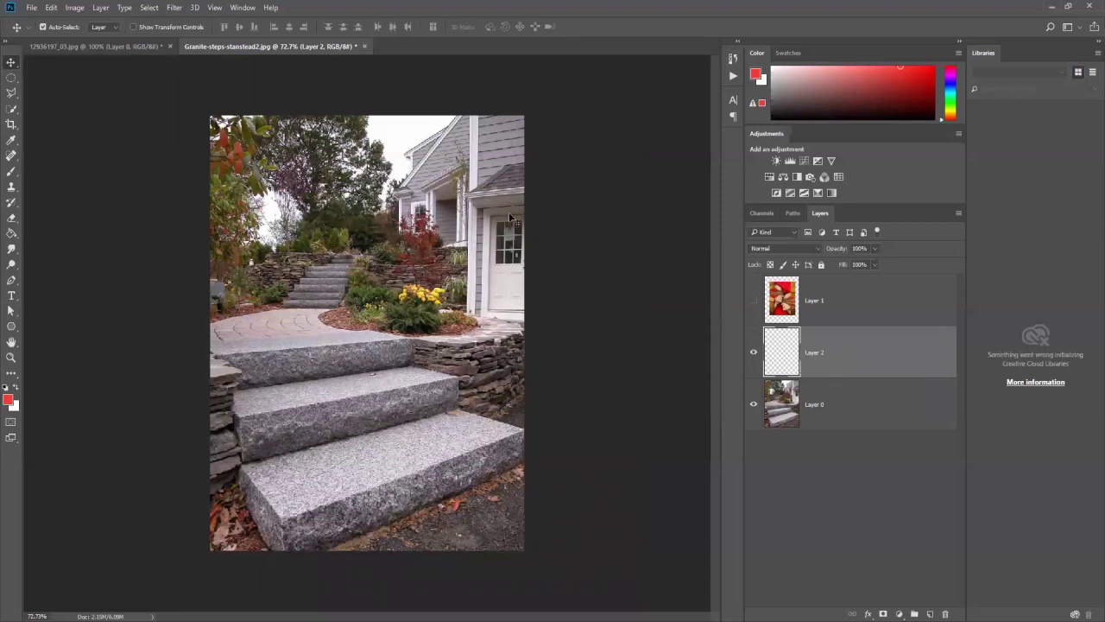
# Paste the painting into the Vanishing Point filter and position it over the connected planes on the stone steps
pyautogui.click(176, 8)
pyautogui.click(200, 112)
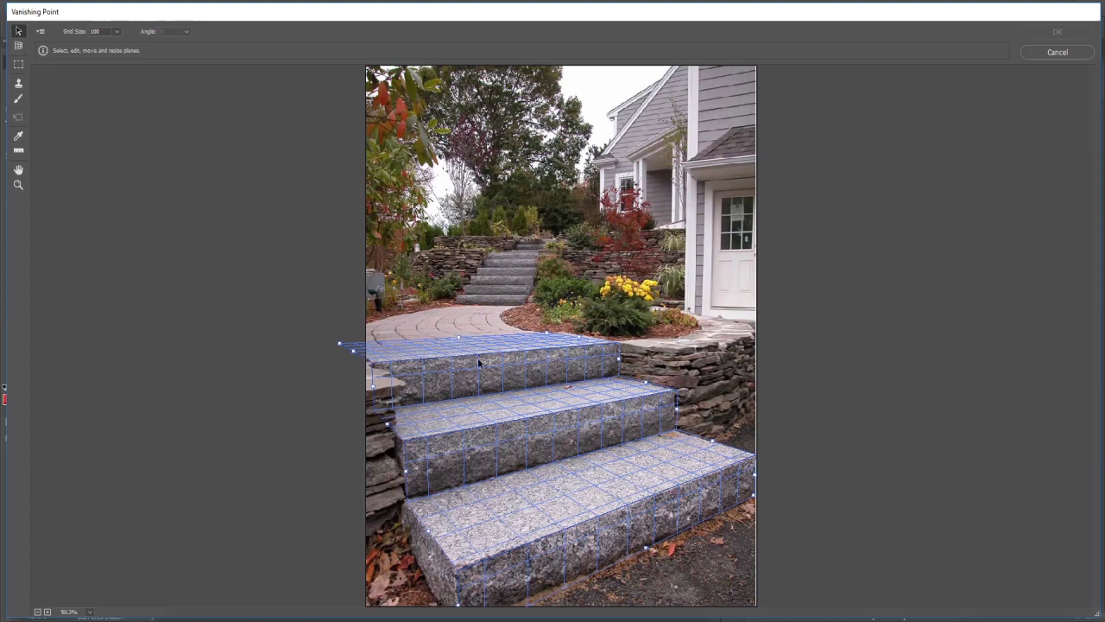
pyautogui.hotkey('ctrl', 'v')
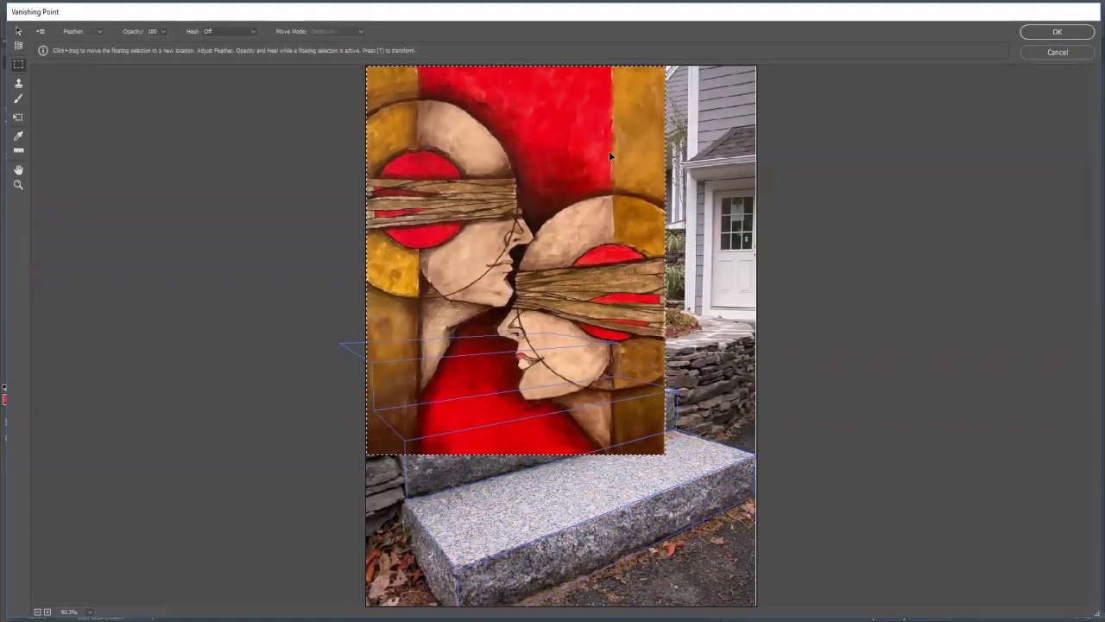
pyautogui.click(19, 65)
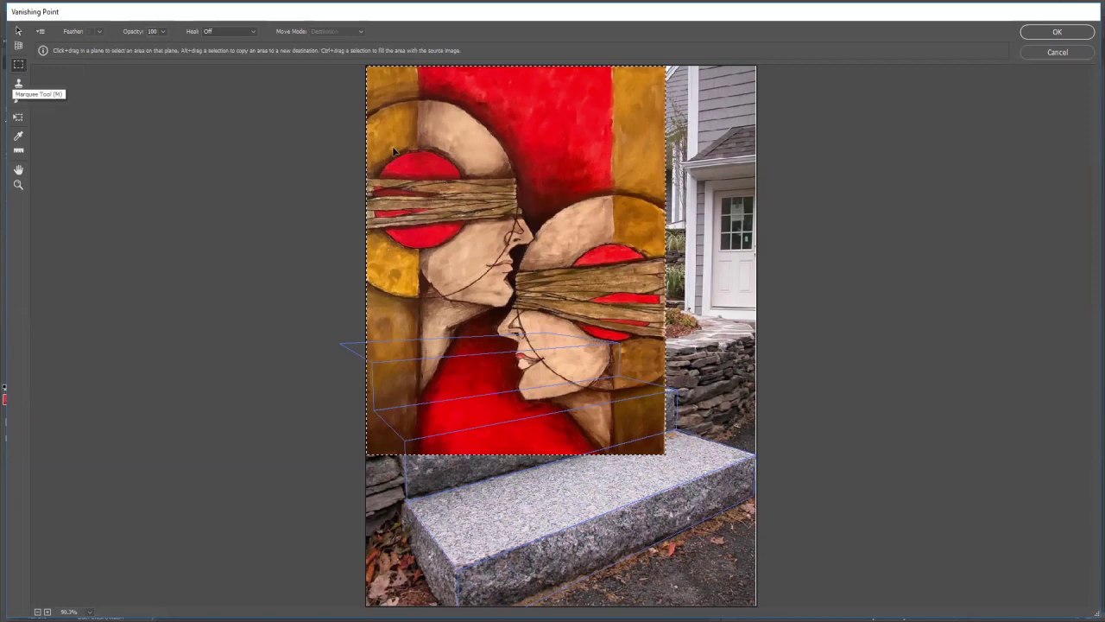
pyautogui.moveTo(462, 174)
pyautogui.mouseDown()
pyautogui.moveTo(496, 252)
pyautogui.moveTo(505, 231)
pyautogui.moveTo(498, 369)
pyautogui.moveTo(464, 351)
pyautogui.moveTo(532, 381)
pyautogui.moveTo(515, 380)
pyautogui.mouseUp()
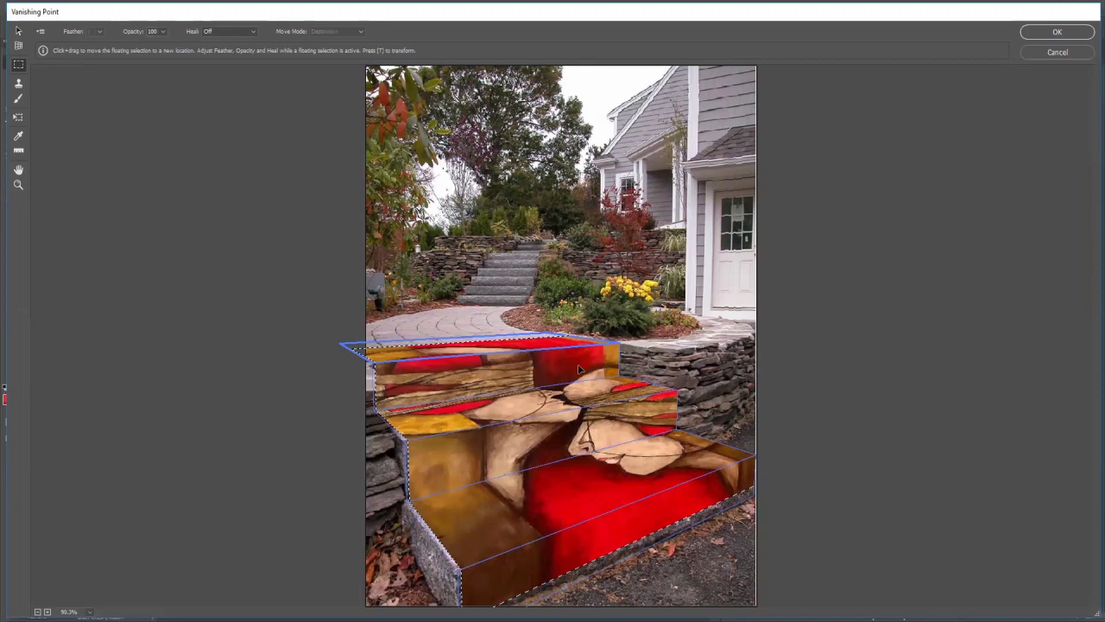
pyautogui.moveTo(562, 373)
pyautogui.mouseDown()
pyautogui.moveTo(491, 370)
pyautogui.moveTo(535, 359)
pyautogui.moveTo(554, 376)
pyautogui.mouseUp()
# Scale the floating painting with the Transform tool to fit the width of the steps and apply the Vanishing Point result
pyautogui.press('alt')
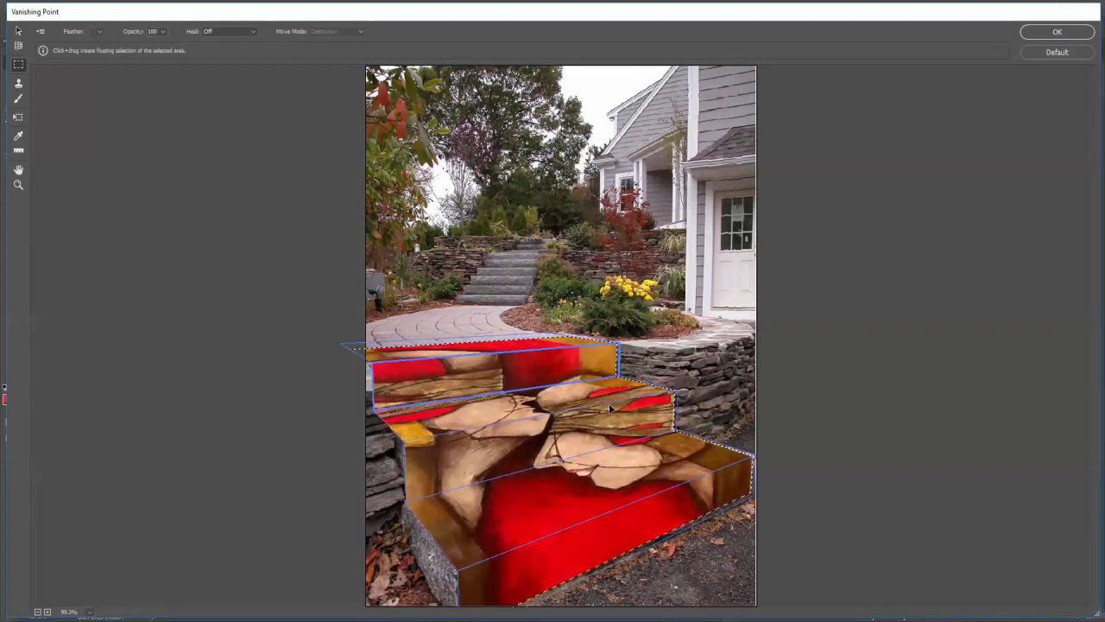
pyautogui.press('t')
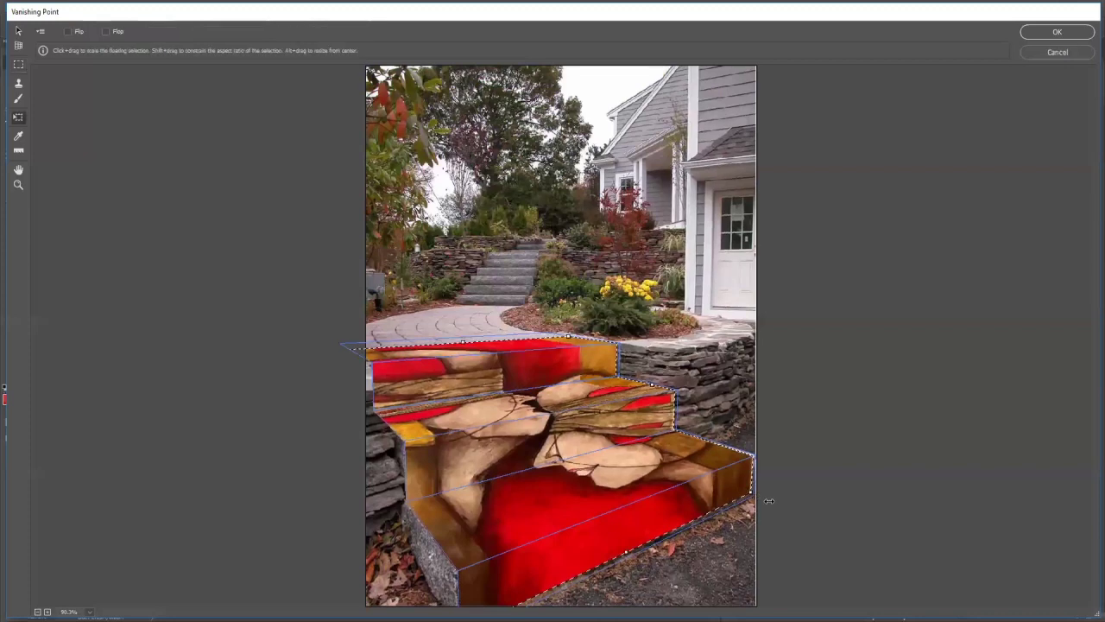
pyautogui.moveTo(759, 500)
pyautogui.mouseDown()
pyautogui.moveTo(721, 485)
pyautogui.moveTo(752, 502)
pyautogui.mouseUp()
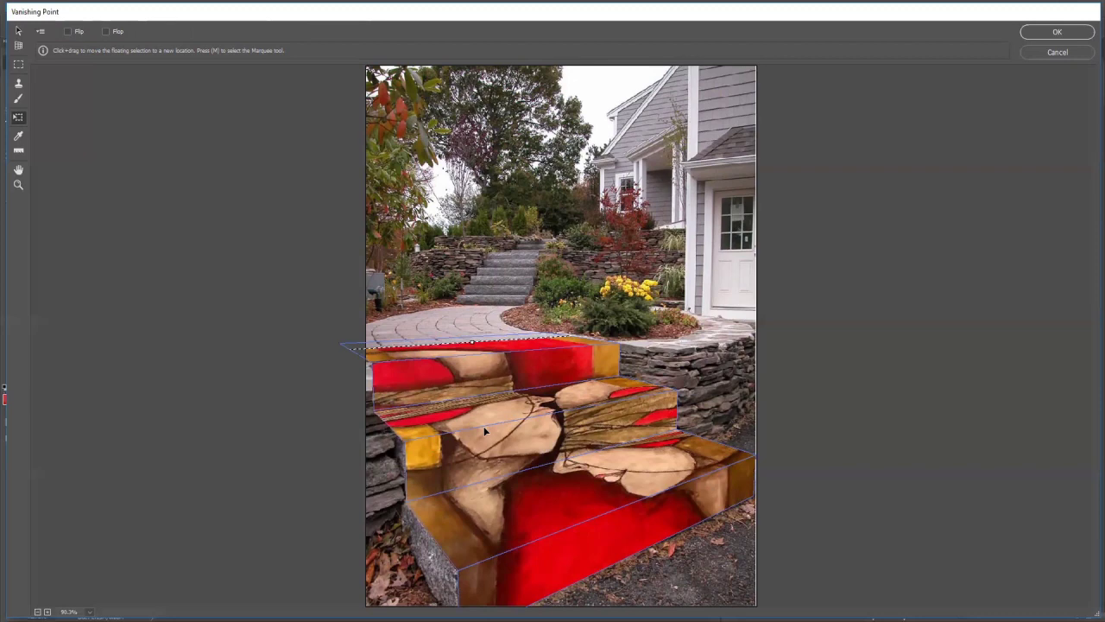
pyautogui.click(1039, 32)
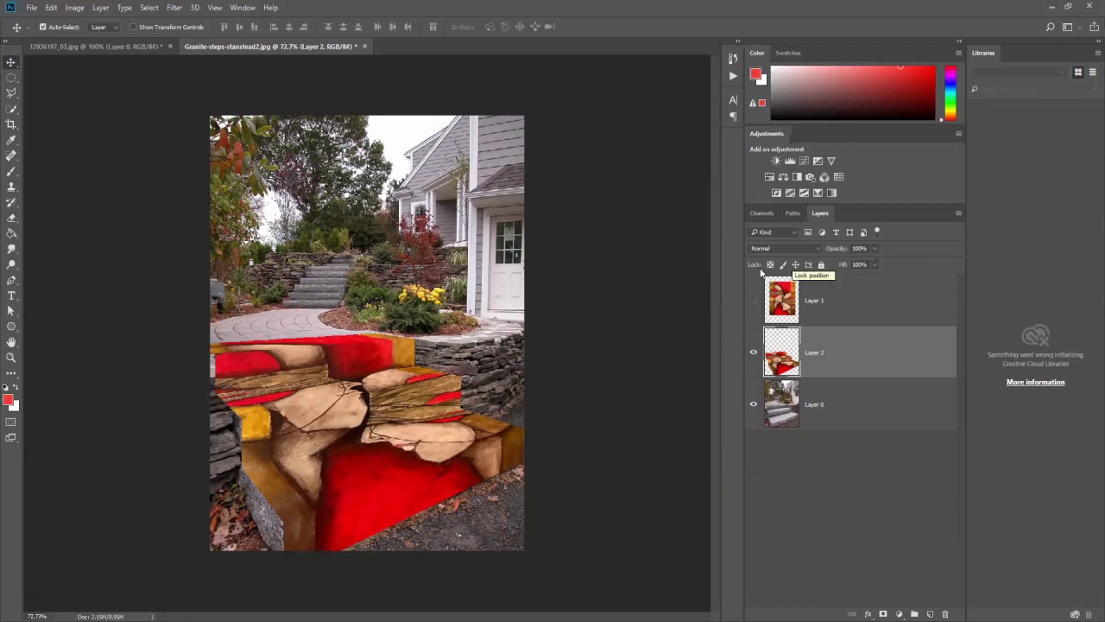
# Set the mapped painting layer's blend mode to Multiply and inspect how it blends with the stone texture and step edges
pyautogui.click(792, 248)
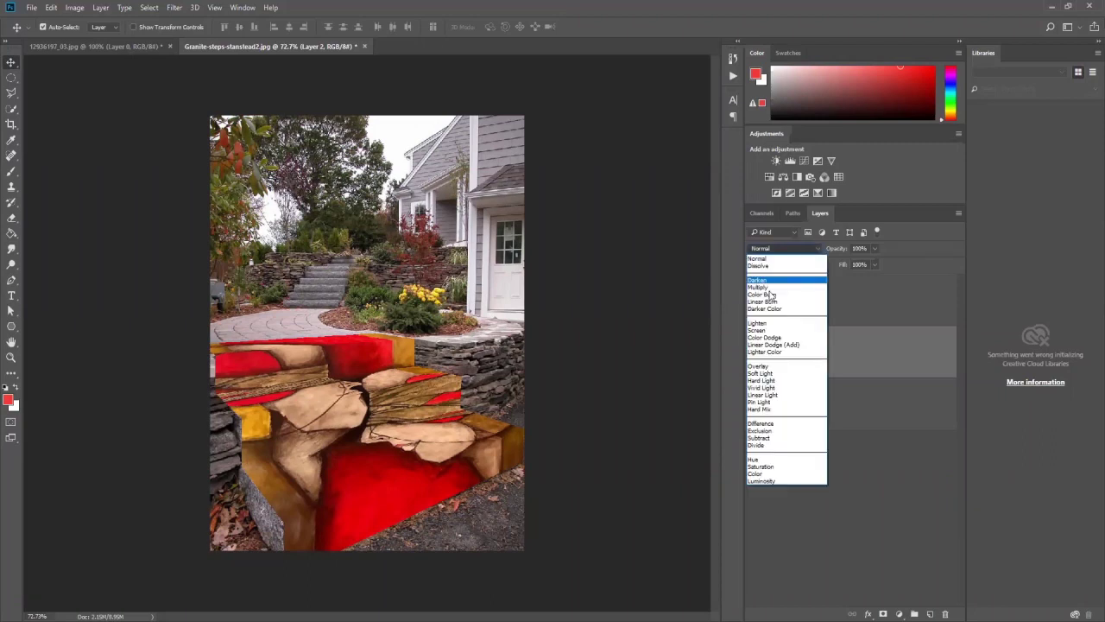
pyautogui.click(764, 286)
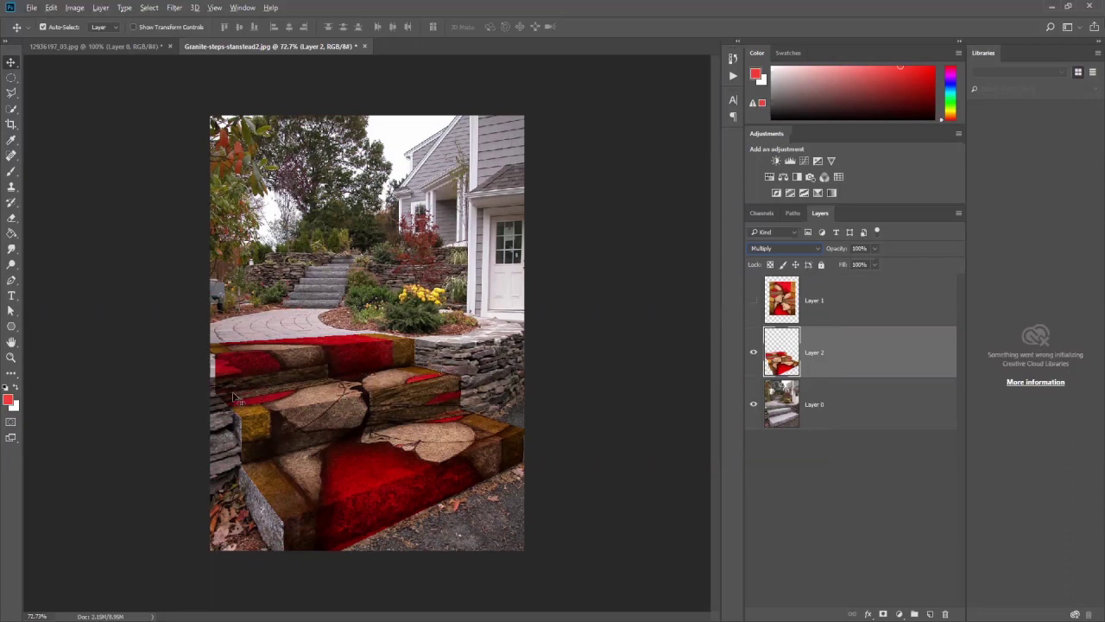
pyautogui.scroll(1, 149, 314)
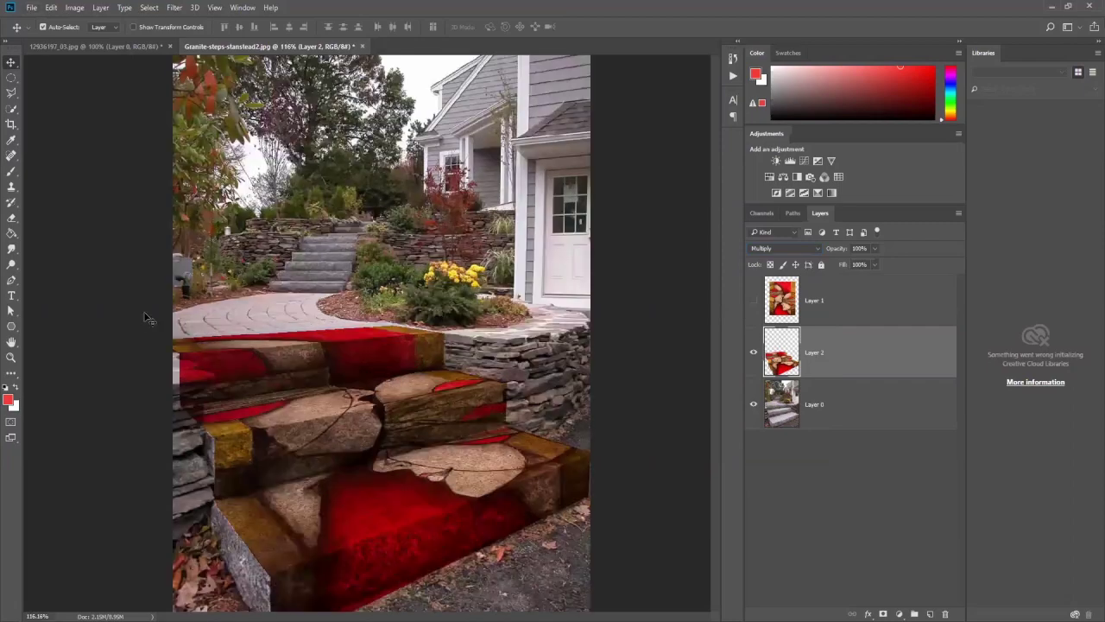
pyautogui.scroll(2, 148, 314)
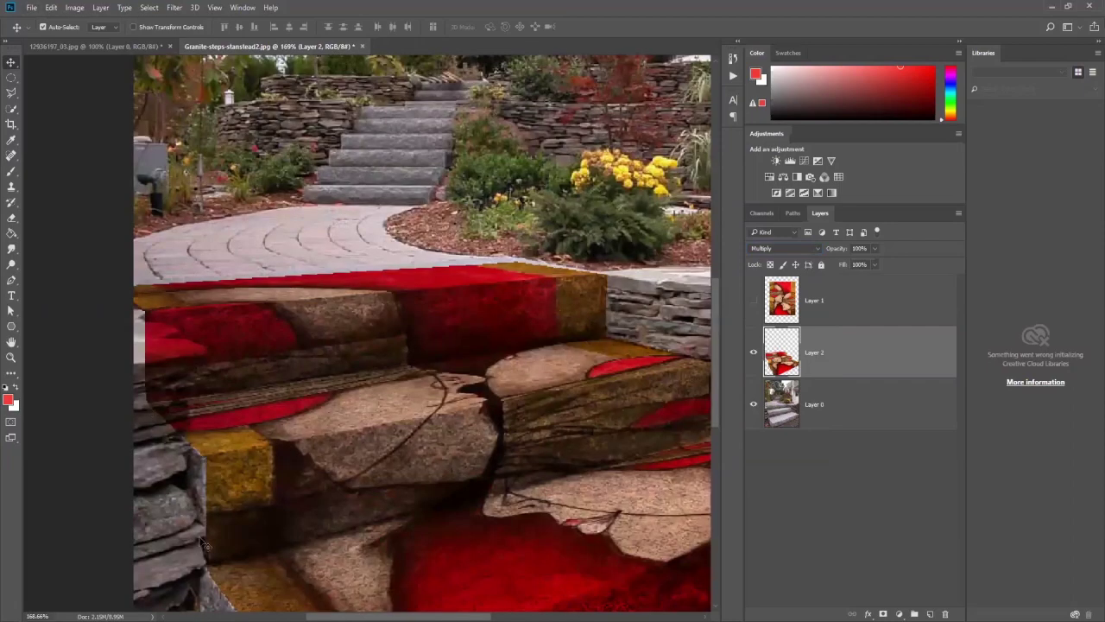
pyautogui.scroll(-1, 255, 477)
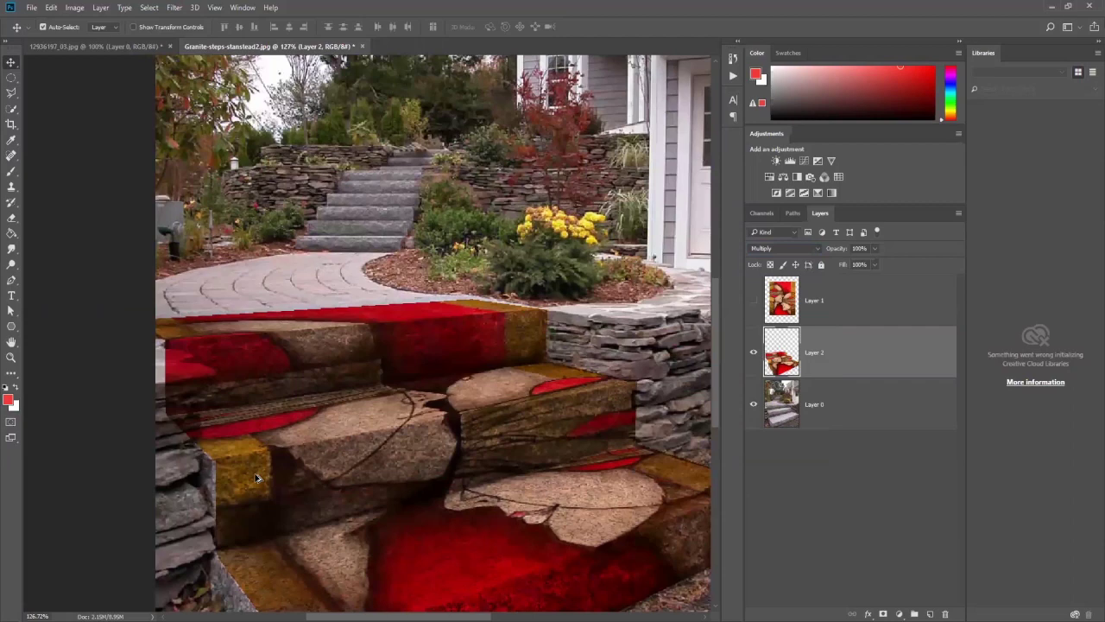
pyautogui.scroll(-1, 567, 446)
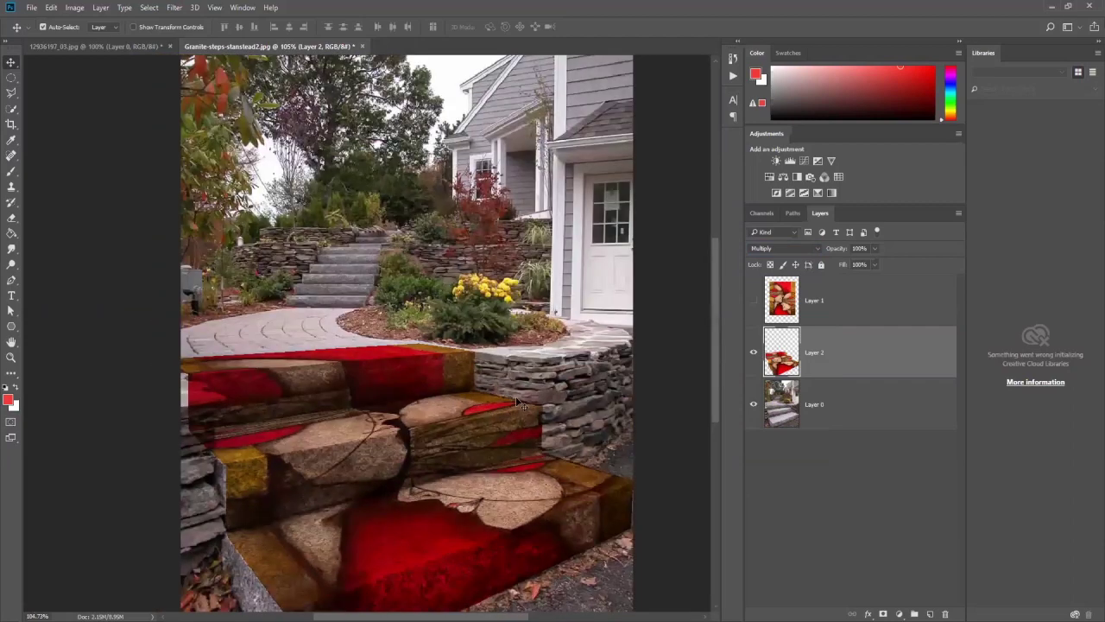
pyautogui.moveTo(438, 381); pyautogui.dragTo(447, 366)
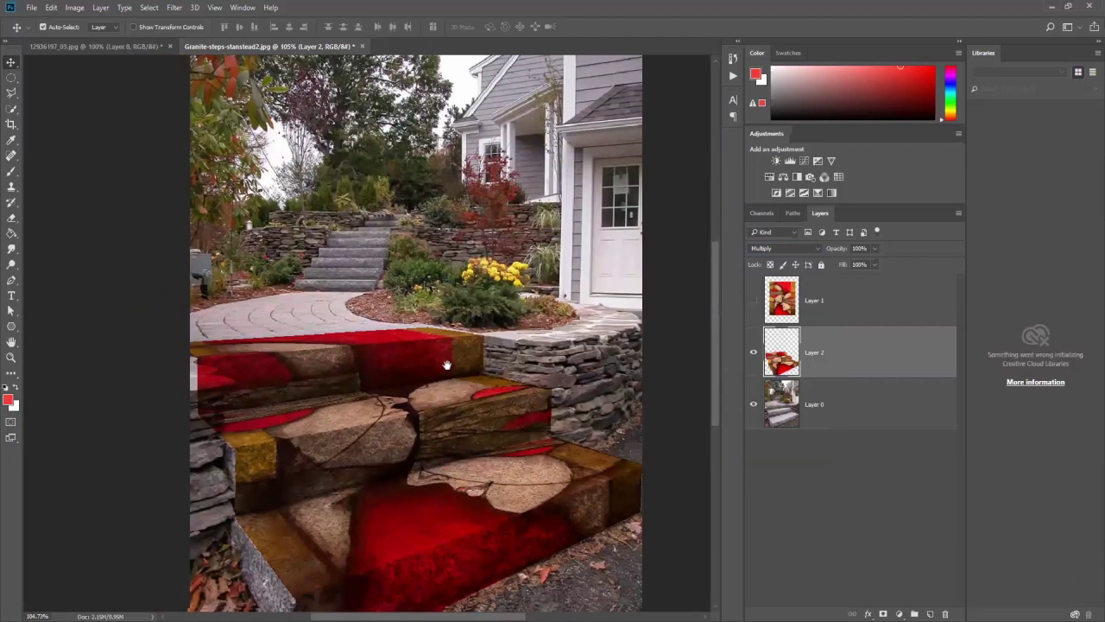
pyautogui.moveTo(289, 488); pyautogui.dragTo(317, 426)
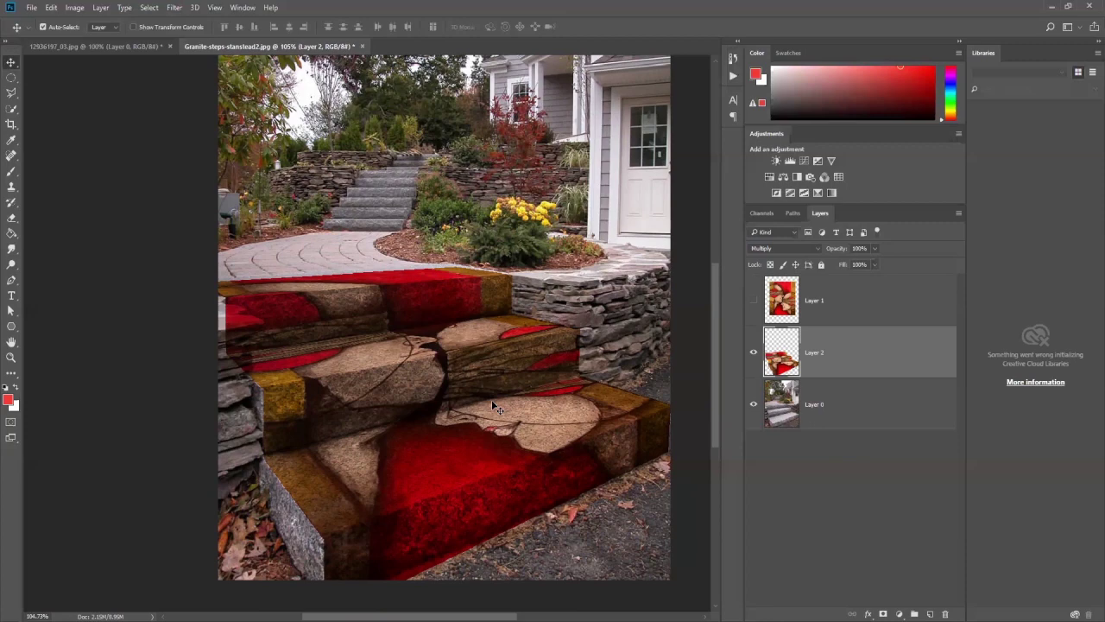
pyautogui.scroll(-2, 391, 388)
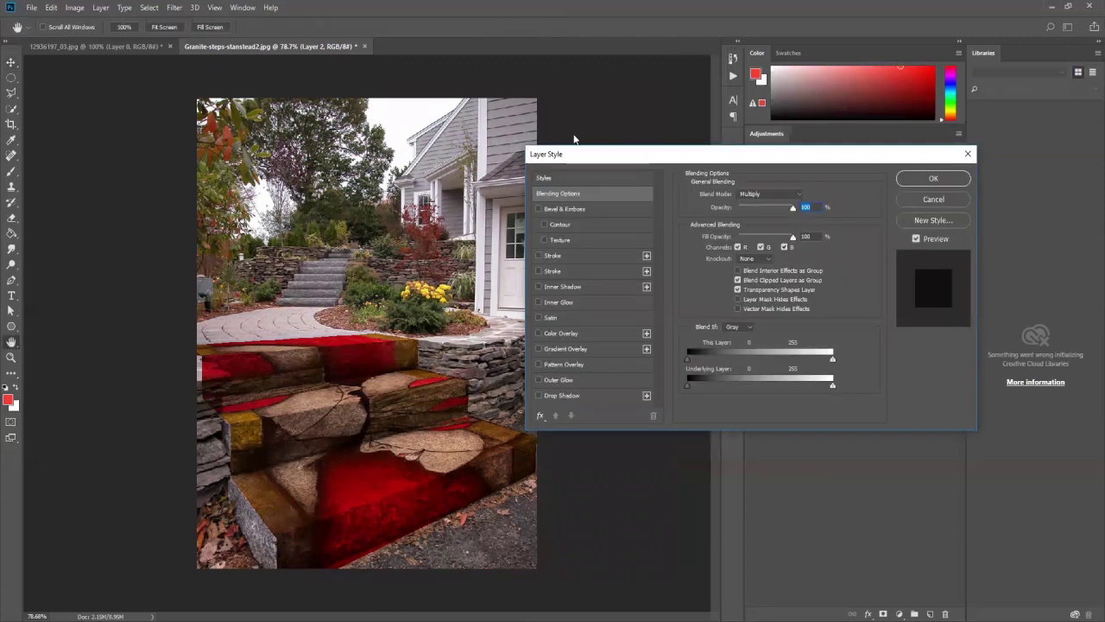
# Try to bring the stone's highlights through the painting by lowering the Blend If white limit of the underlying layer to 219
pyautogui.moveTo(560, 152); pyautogui.dragTo(555, 137)
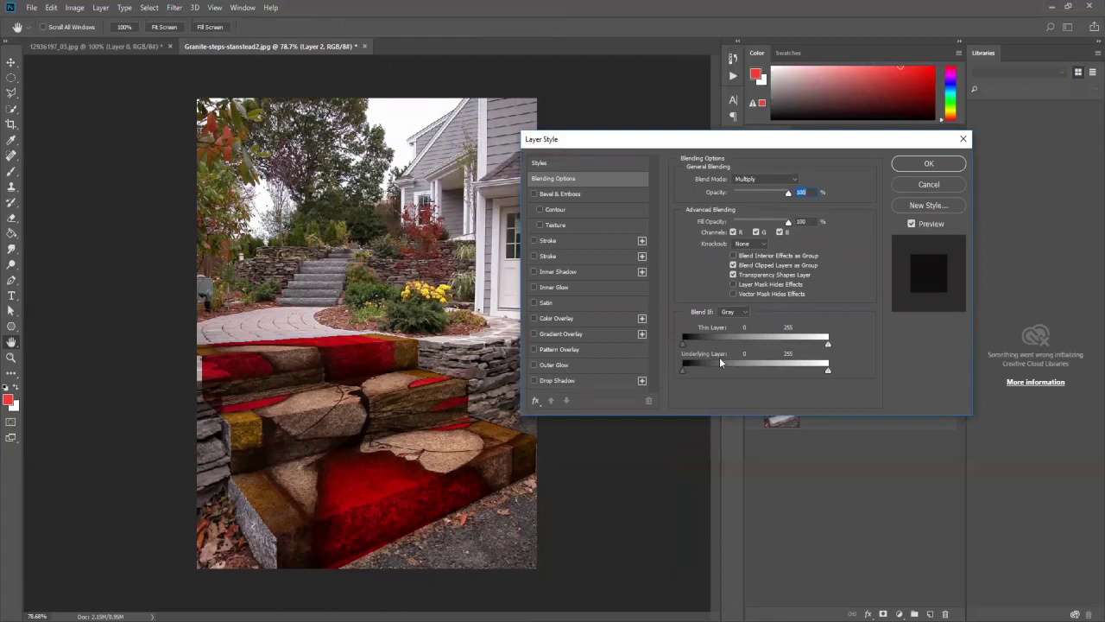
pyautogui.moveTo(828, 373); pyautogui.dragTo(771, 372)
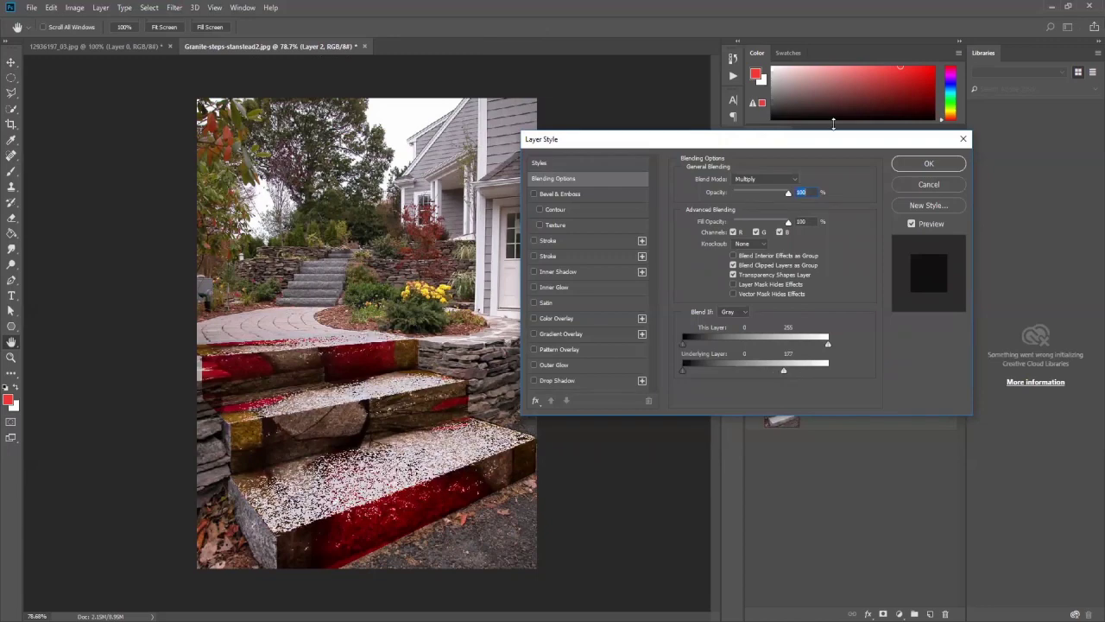
pyautogui.moveTo(604, 139); pyautogui.dragTo(383, 30)
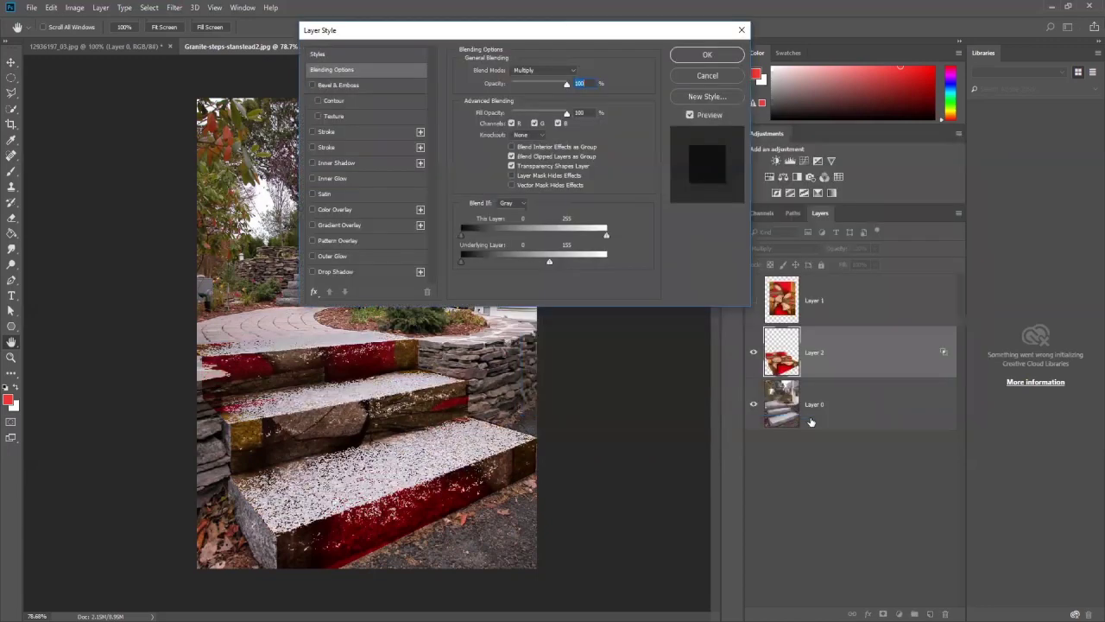
pyautogui.moveTo(553, 264); pyautogui.dragTo(582, 263)
pyautogui.moveTo(462, 262)
pyautogui.mouseDown()
pyautogui.moveTo(481, 261)
pyautogui.moveTo(454, 261)
pyautogui.mouseUp()
pyautogui.moveTo(568, 261)
pyautogui.mouseDown()
pyautogui.moveTo(606, 262)
pyautogui.moveTo(586, 263)
pyautogui.mouseUp()
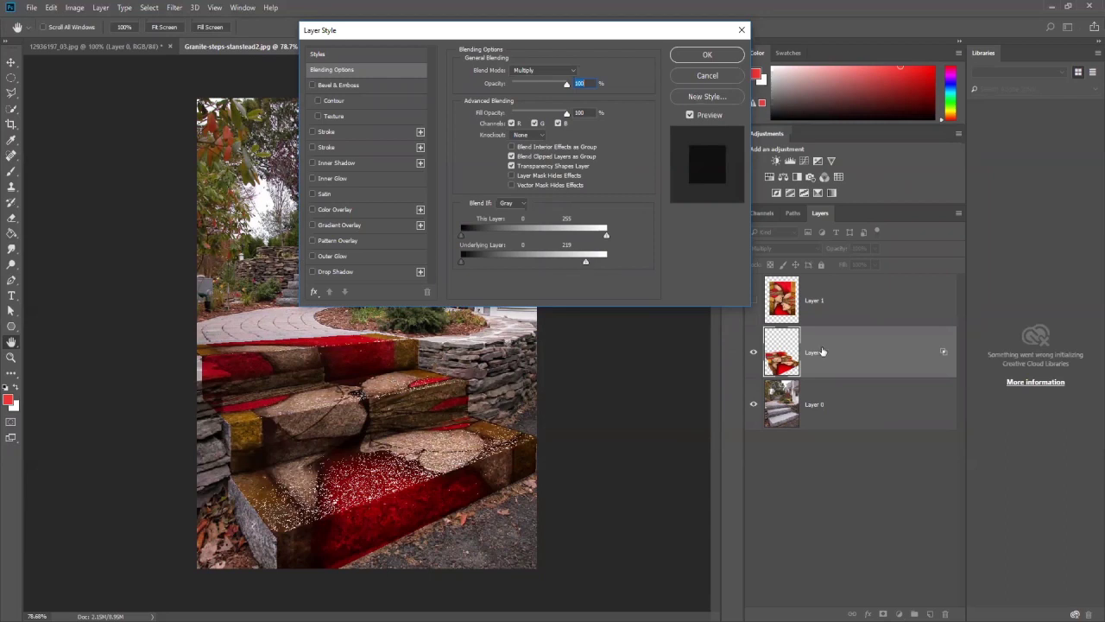
pyautogui.press('Return')
# Return the mapped painting layer to Normal blending and lower the underlying layer's Blend If white limit to 199
pyautogui.click(777, 249)
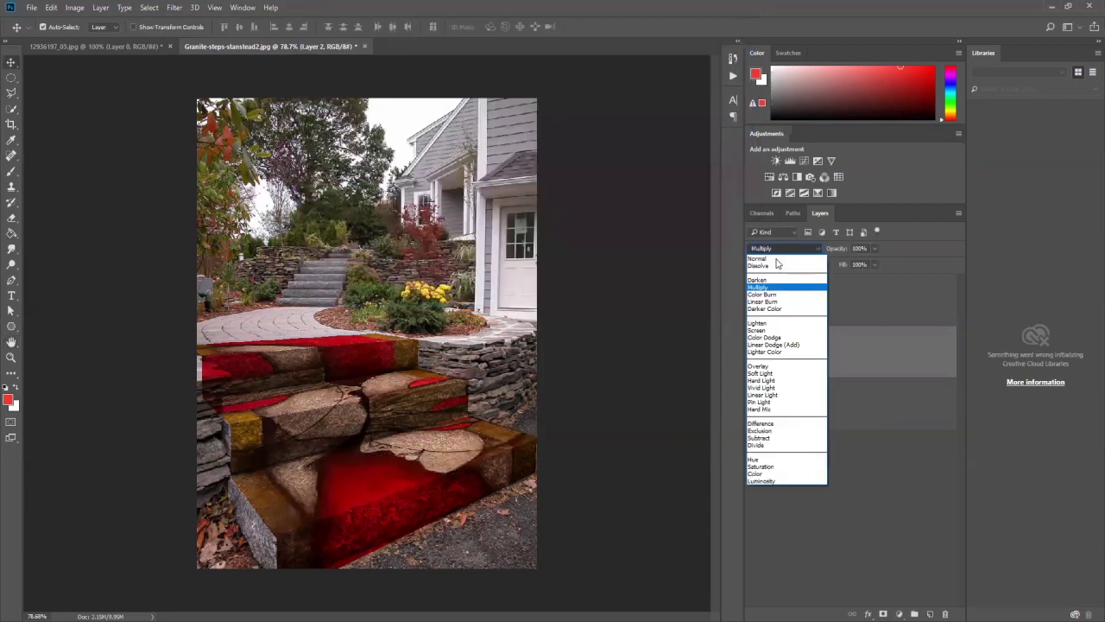
pyautogui.click(776, 259)
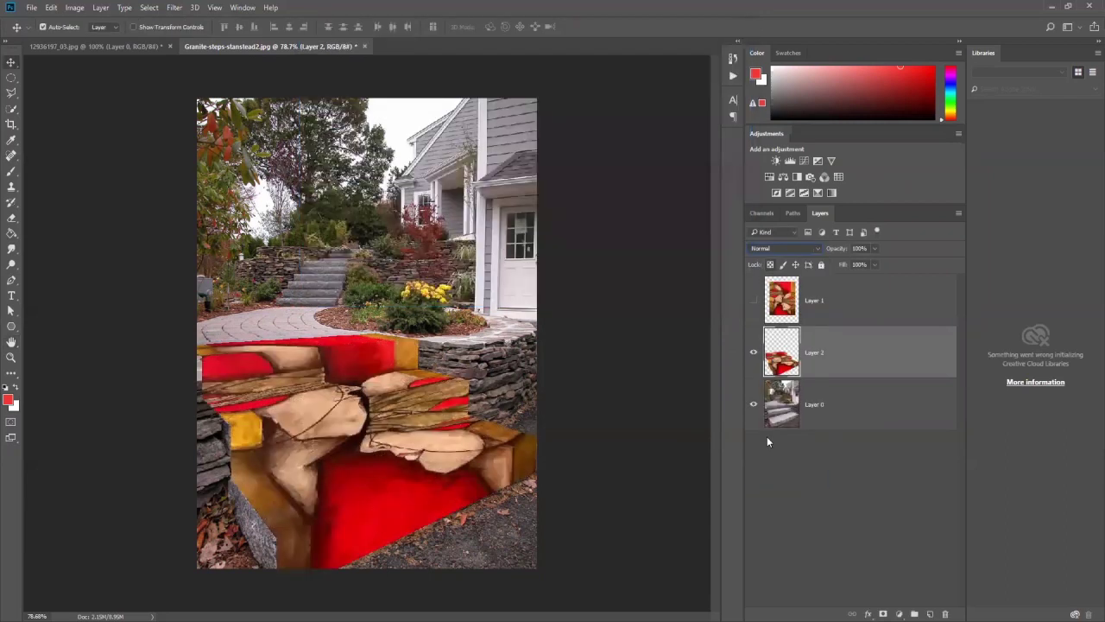
pyautogui.doubleClick(820, 352)
pyautogui.doubleClick(792, 368)
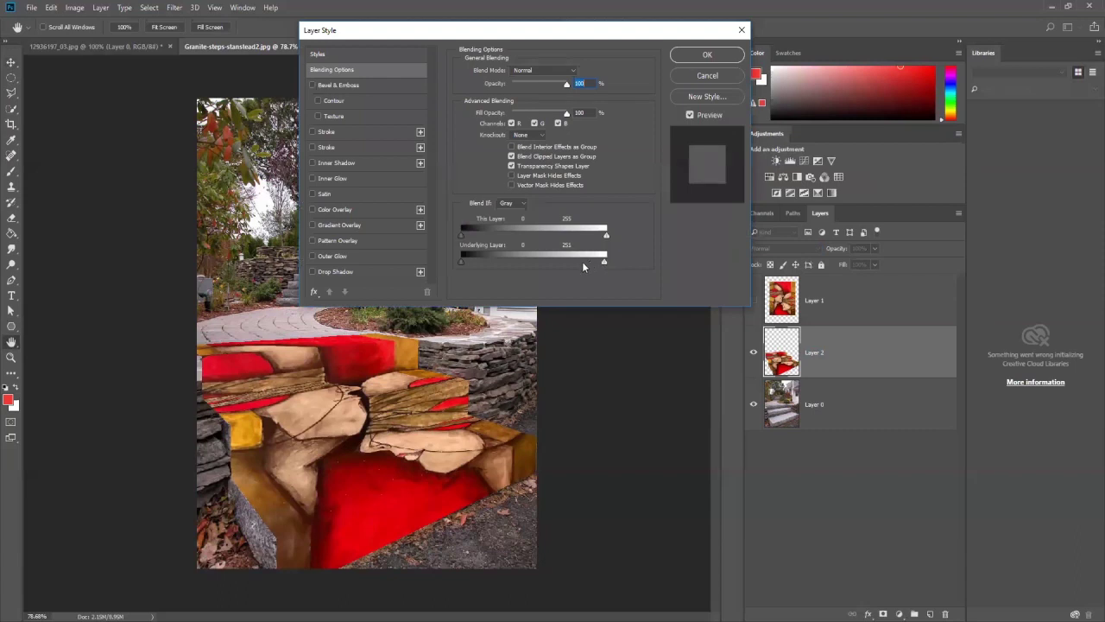
pyautogui.moveTo(581, 265); pyautogui.dragTo(574, 264)
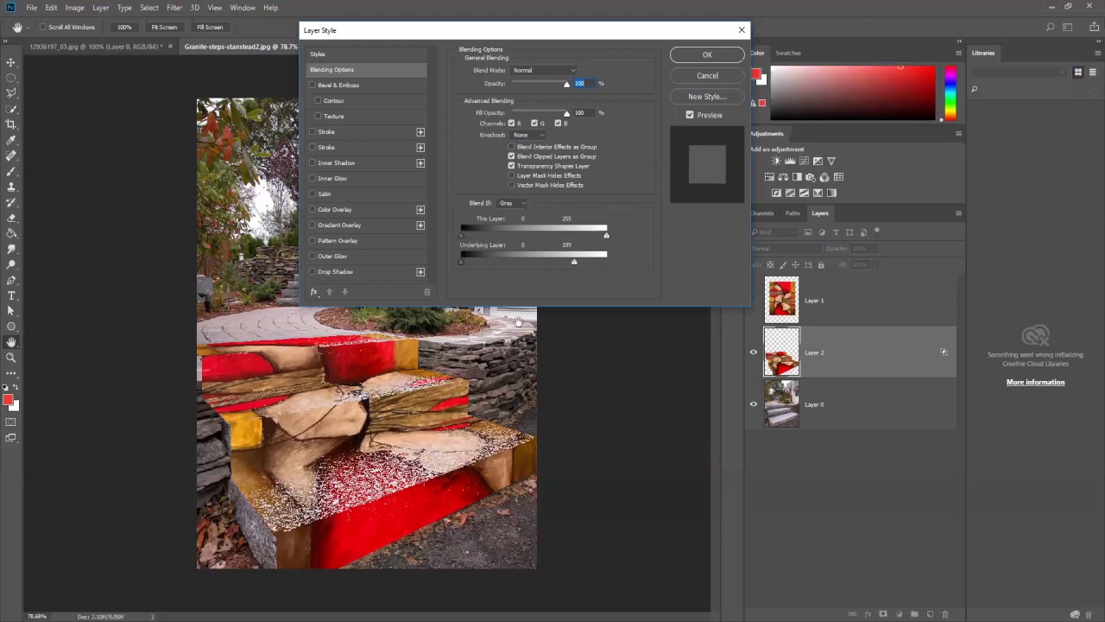
# Split the underlying layer's Blend If white limit to about 198 / 246 for a gradual highlight transition and apply the layer style
pyautogui.keyDown('alt'); pyautogui.click(573, 262); pyautogui.keyUp('alt')
pyautogui.moveTo(574, 261); pyautogui.dragTo(601, 261)
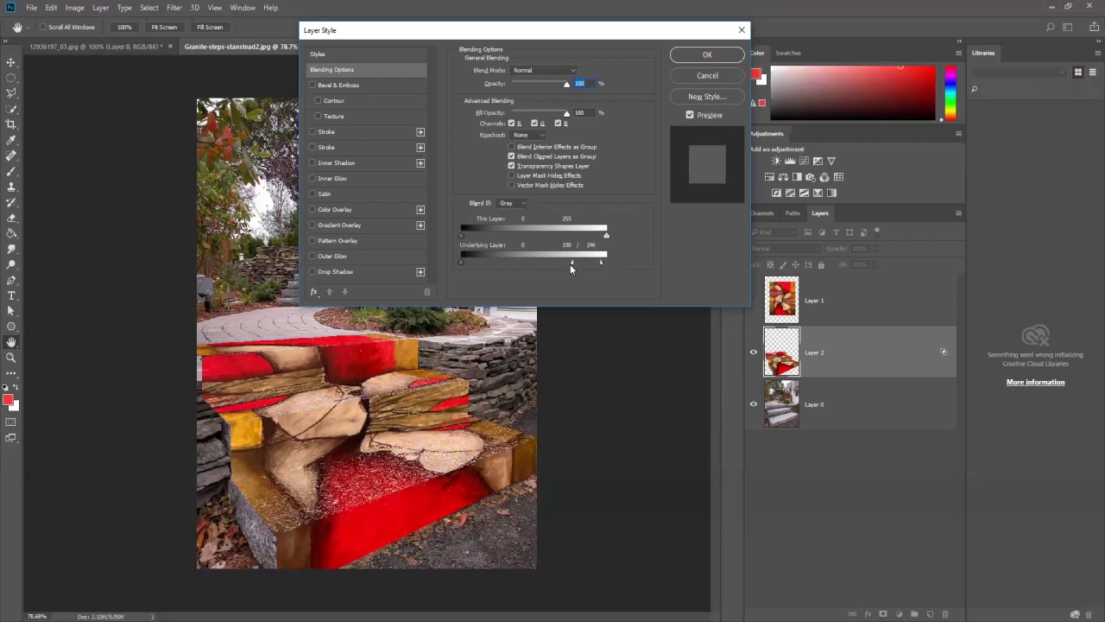
pyautogui.moveTo(574, 262)
pyautogui.mouseDown()
pyautogui.moveTo(519, 263)
pyautogui.moveTo(572, 264)
pyautogui.mouseUp()
pyautogui.click(706, 54)
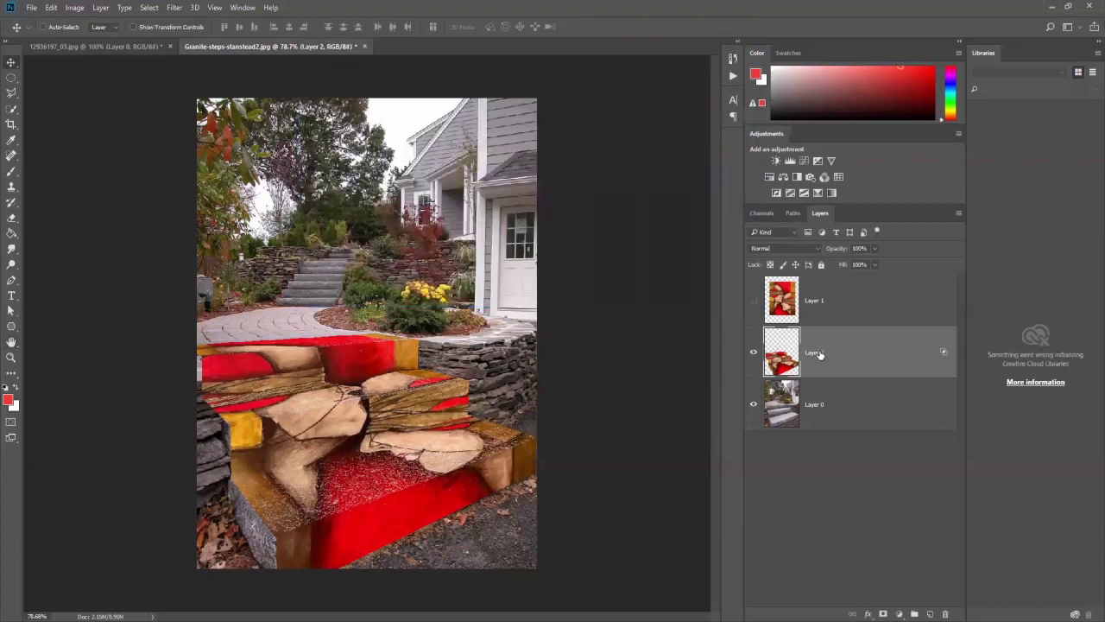
# Duplicate the mapped painting layer and set the copy's blend mode to Screen
pyautogui.hotkey('ctrl', 'j')
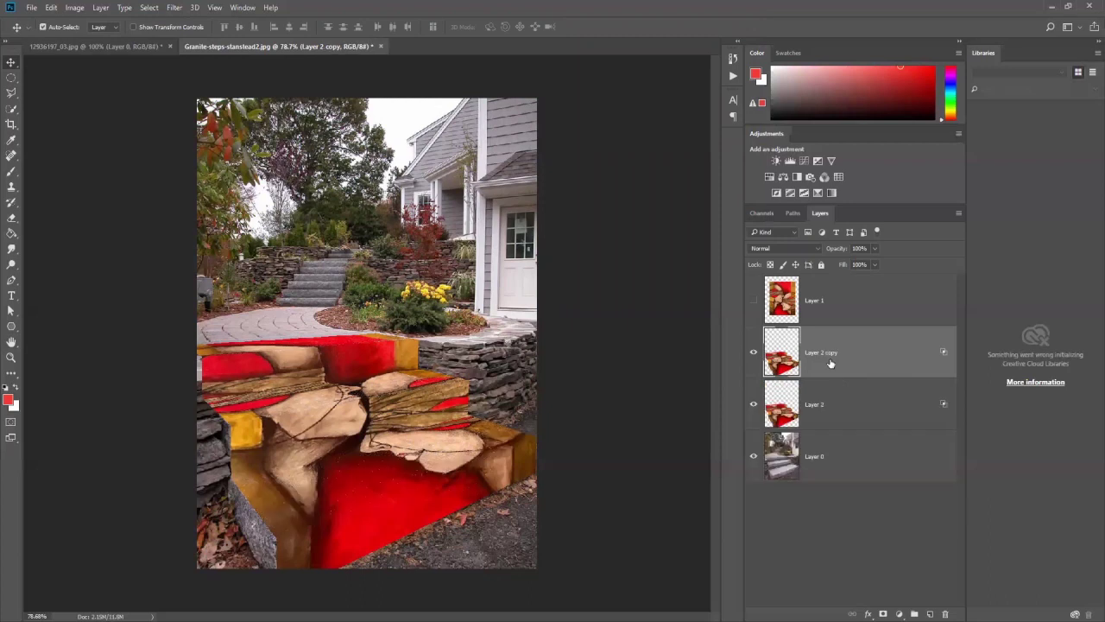
pyautogui.click(799, 247)
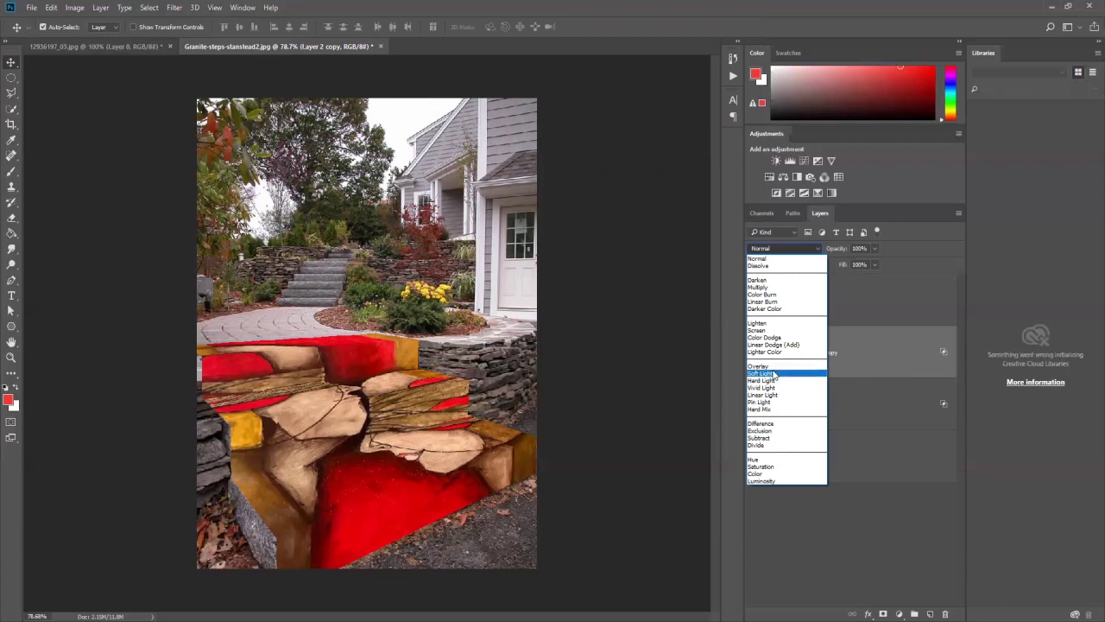
pyautogui.click(763, 331)
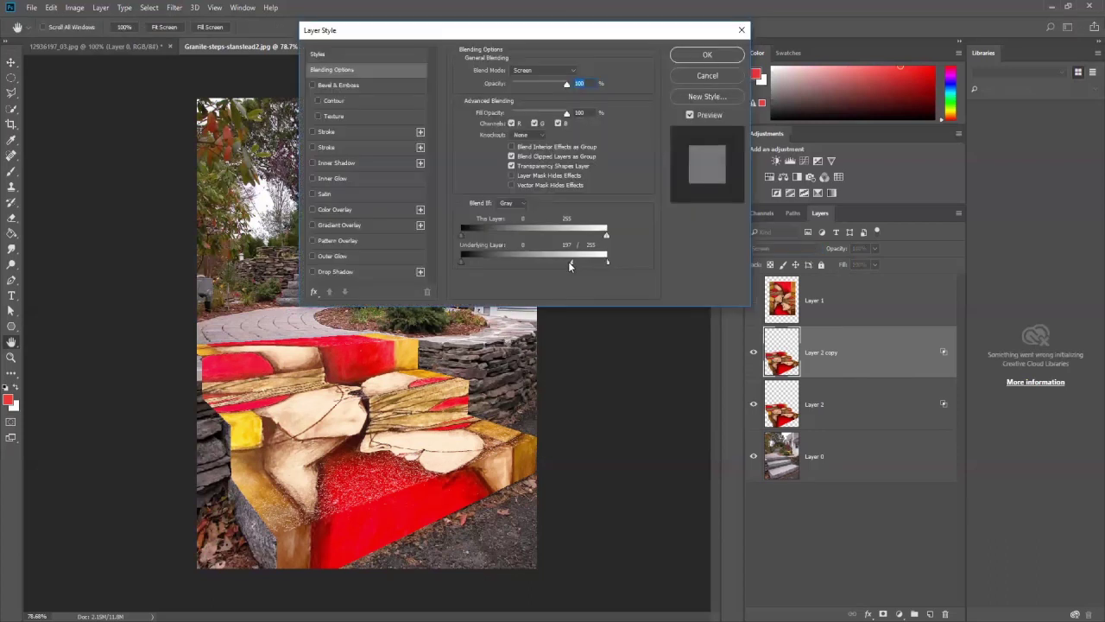
# In the Screen copy's Blend If settings, restore the underlying white limit to 255, split the black limit to 131 / 212 and apply
pyautogui.moveTo(576, 262); pyautogui.dragTo(641, 257)
pyautogui.moveTo(460, 263); pyautogui.dragTo(515, 264)
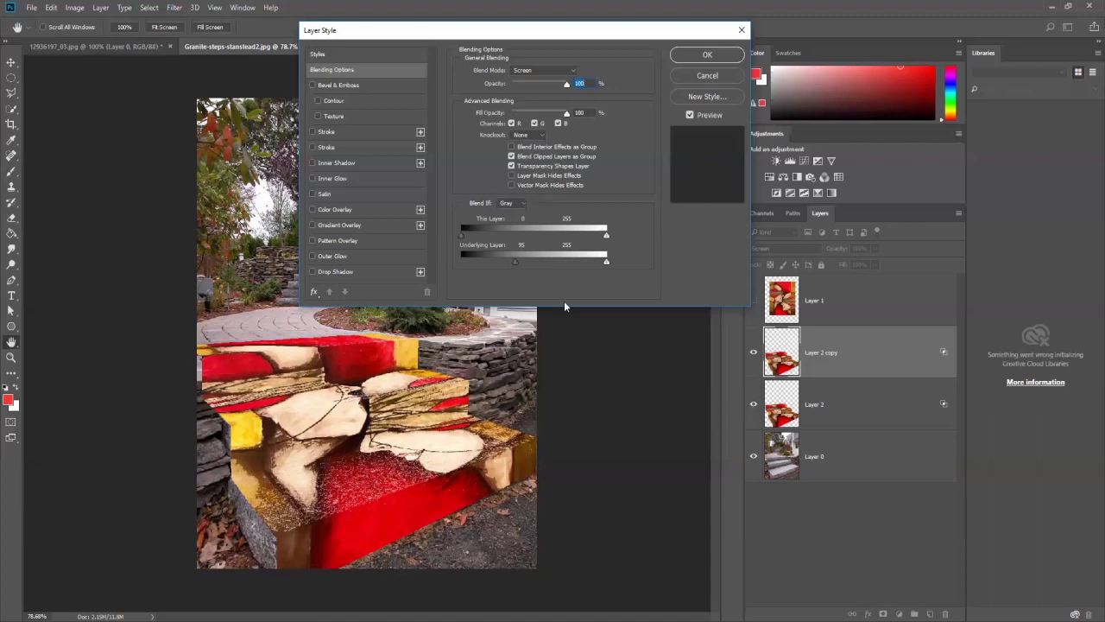
pyautogui.moveTo(510, 263)
pyautogui.mouseDown()
pyautogui.moveTo(482, 263)
pyautogui.moveTo(492, 262)
pyautogui.mouseUp()
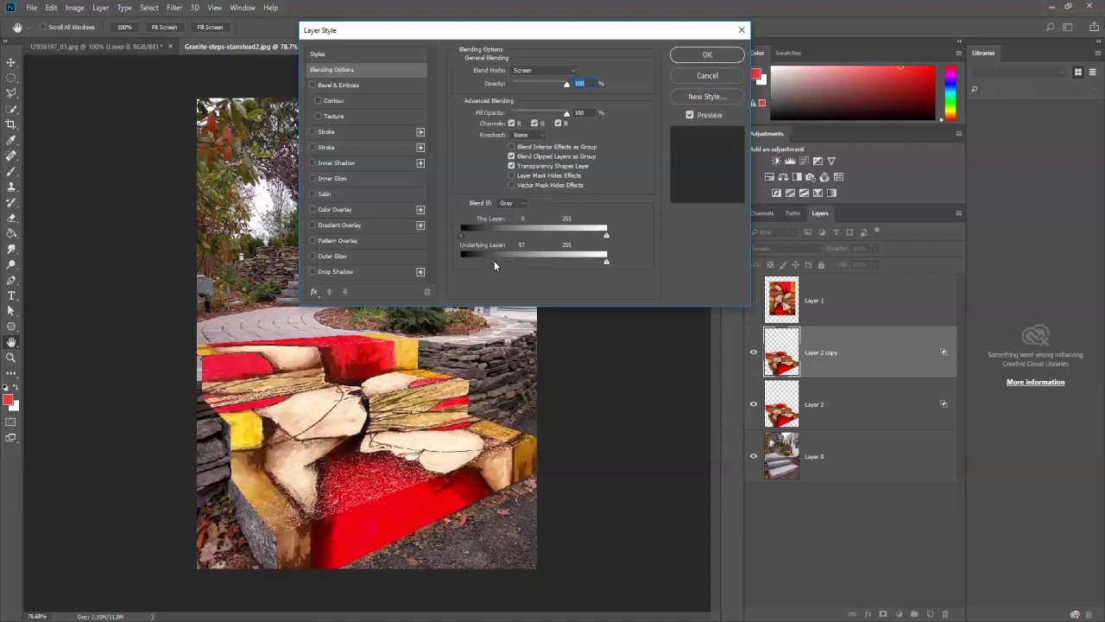
pyautogui.press('alt')
pyautogui.moveTo(499, 261); pyautogui.dragTo(584, 263)
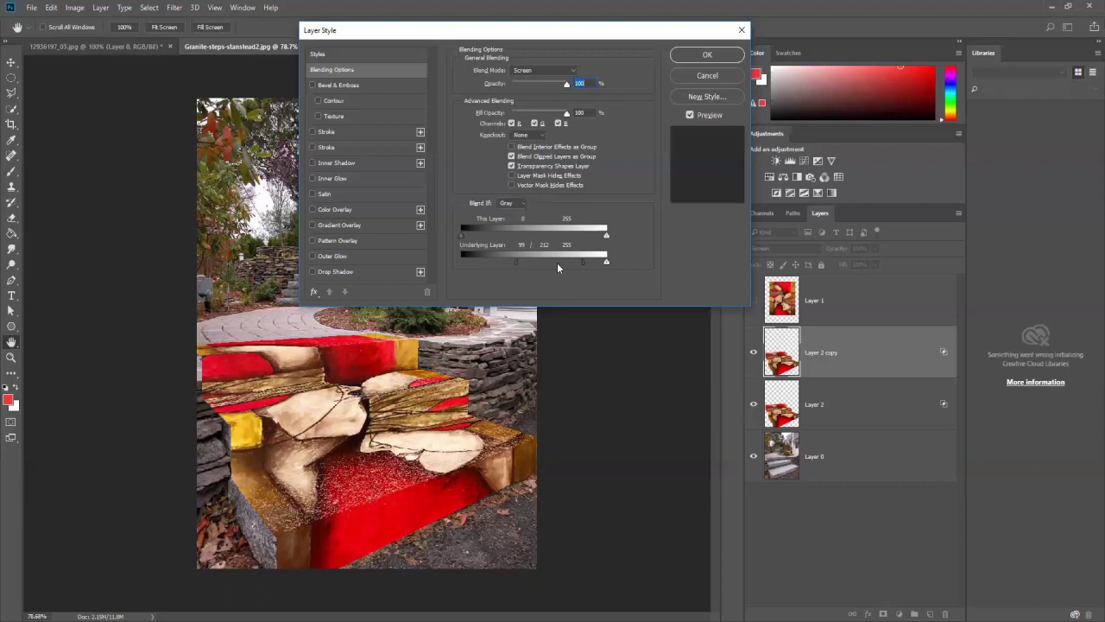
pyautogui.moveTo(525, 268); pyautogui.dragTo(531, 263)
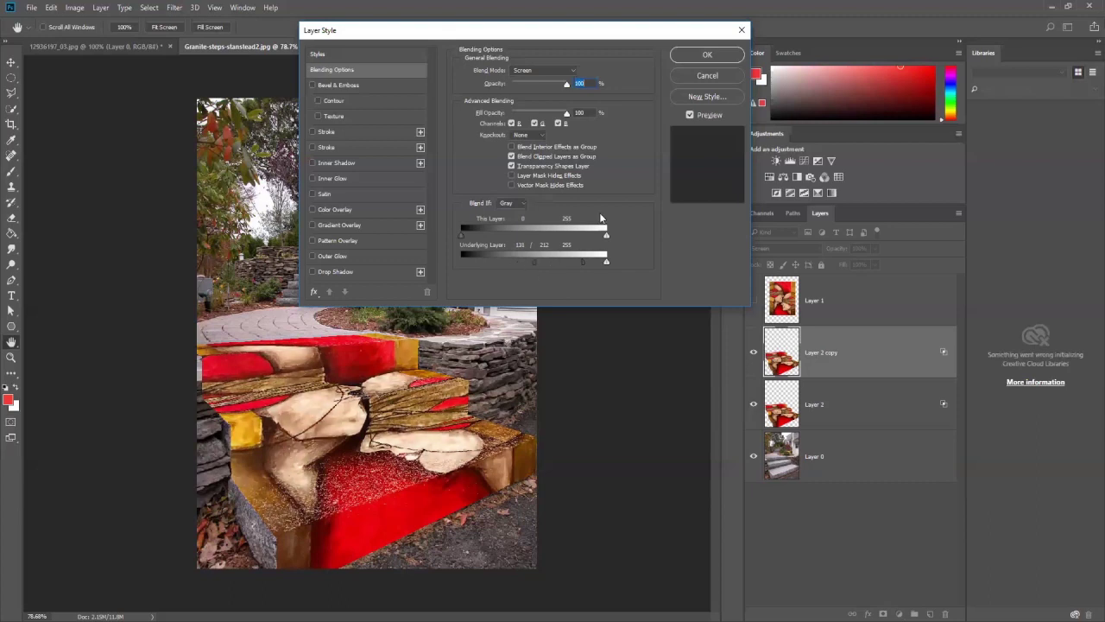
pyautogui.click(719, 61)
# Set the blend mode of the lower mapped painting layer, Layer 2, to Multiply
pyautogui.click(825, 414)
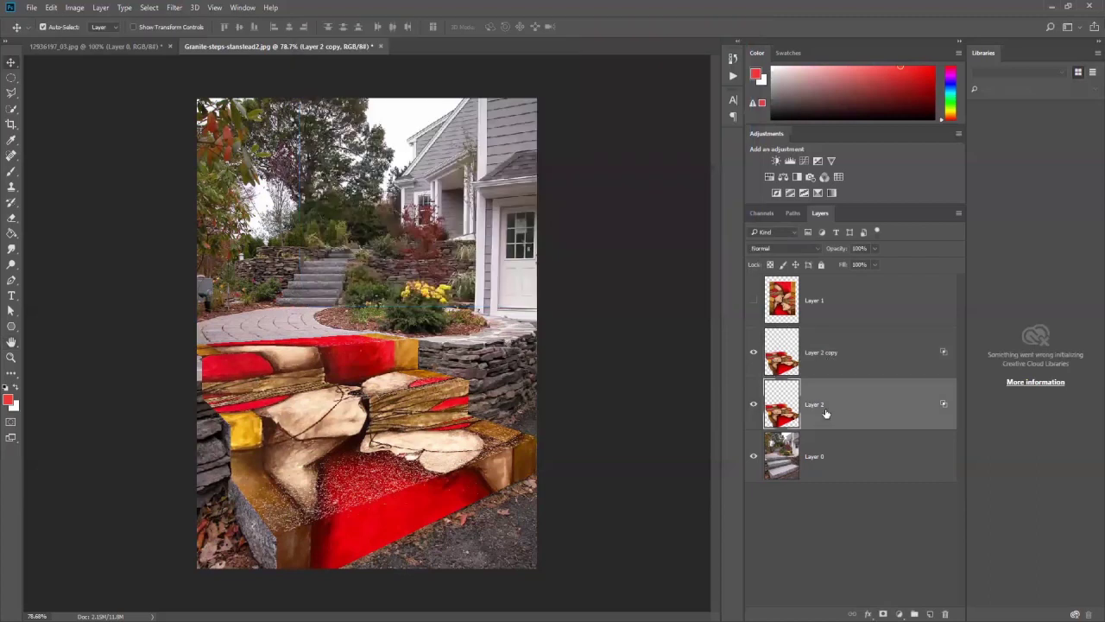
pyautogui.click(778, 249)
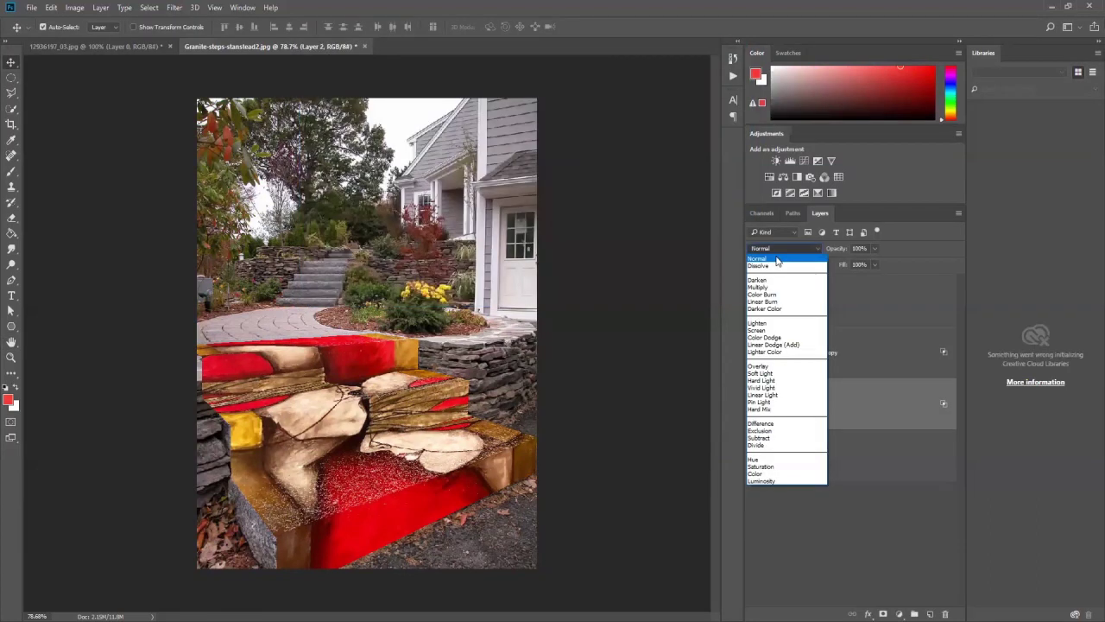
pyautogui.click(759, 288)
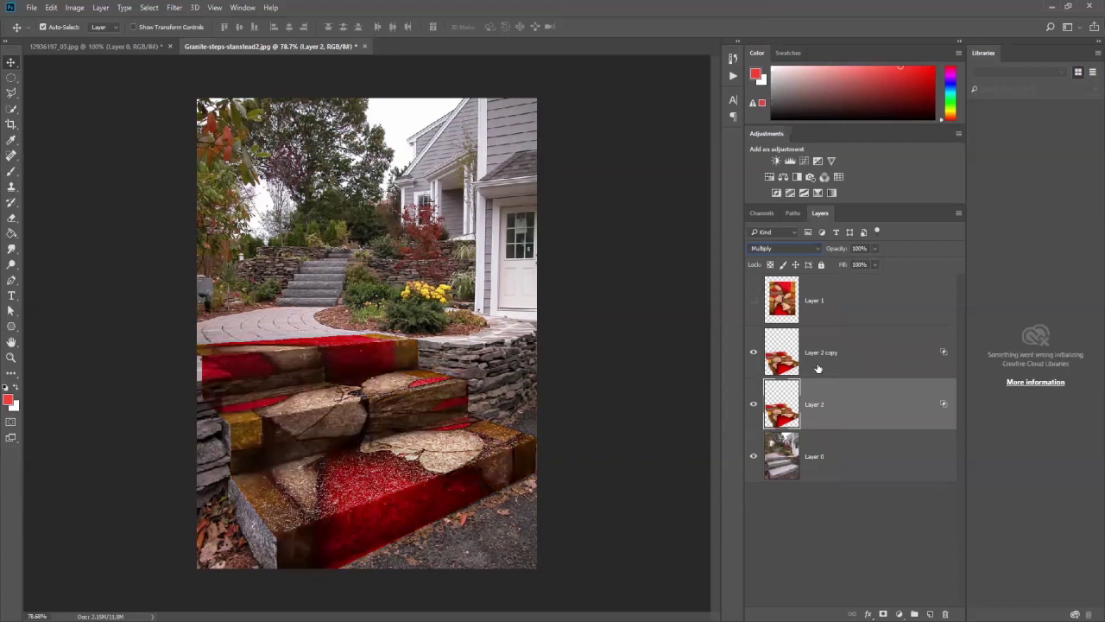
# Select Layer 2 and its copy together and place them in a group nested inside a second group
pyautogui.click(862, 347)
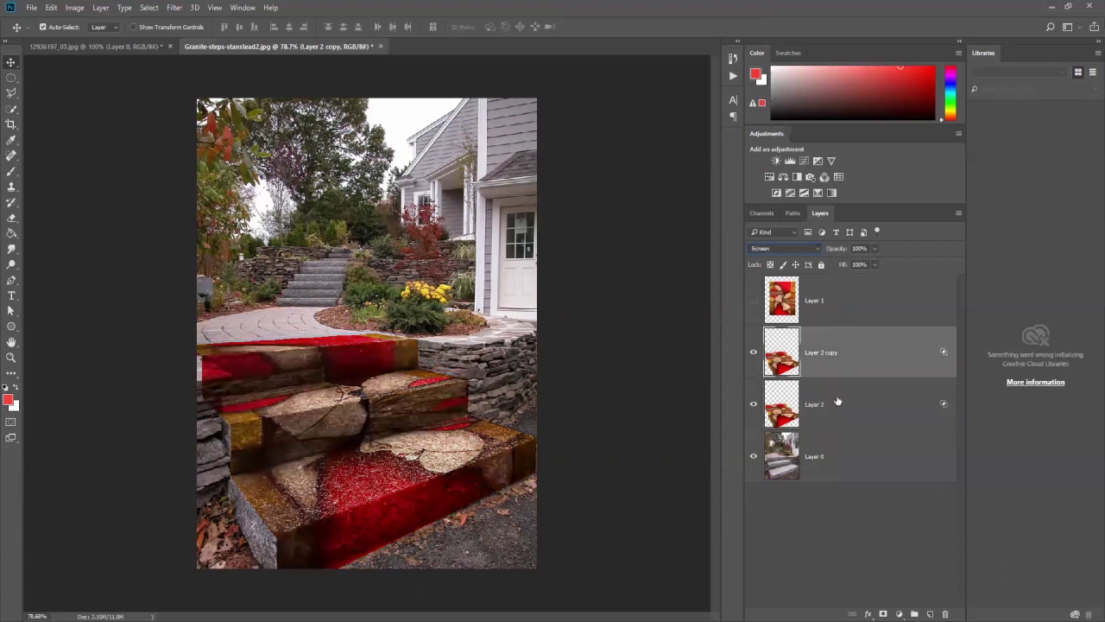
pyautogui.keyDown('ctrl'); pyautogui.click(837, 400); pyautogui.keyUp('ctrl')
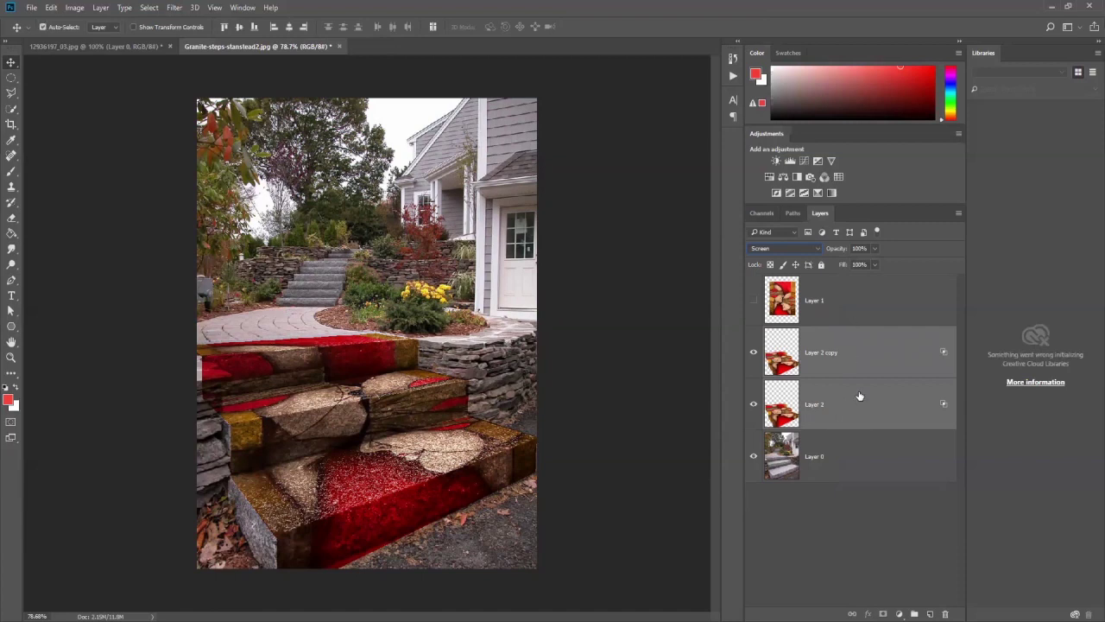
pyautogui.press('ctrl')
pyautogui.click(828, 410)
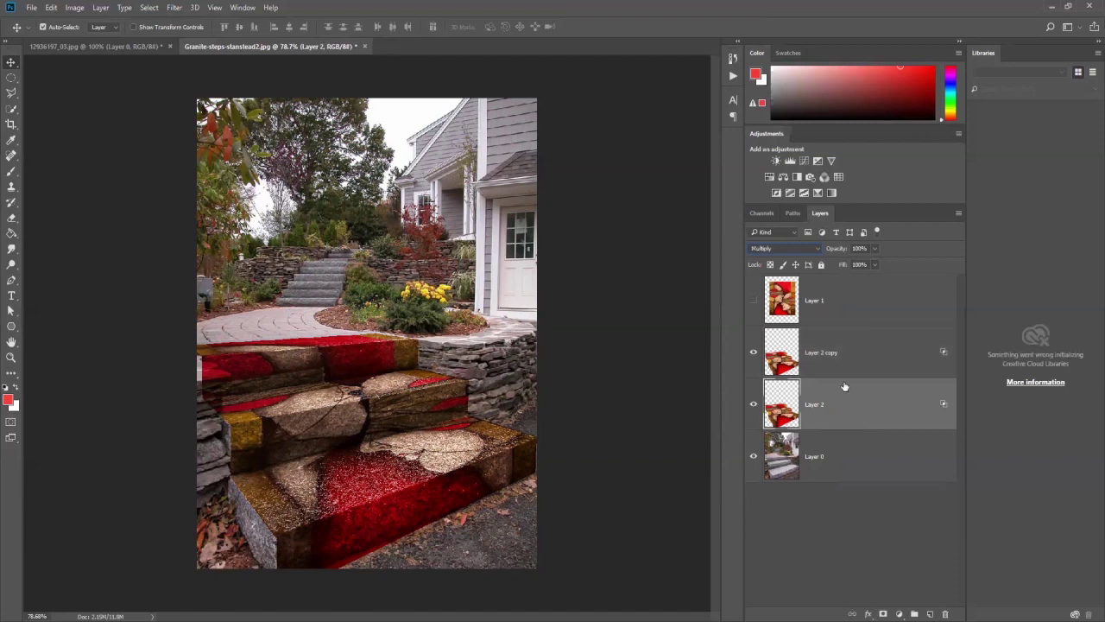
pyautogui.keyDown('ctrl'); pyautogui.click(845, 353); pyautogui.keyUp('ctrl')
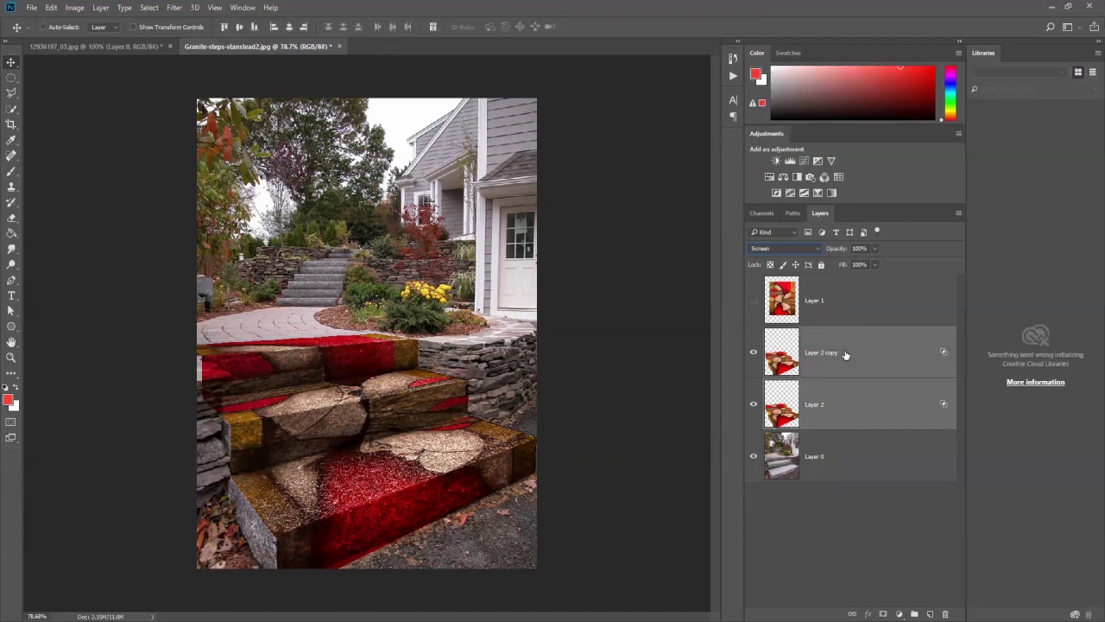
pyautogui.hotkey('ctrl', 'g')
pyautogui.hotkey('ctrl', 'g')
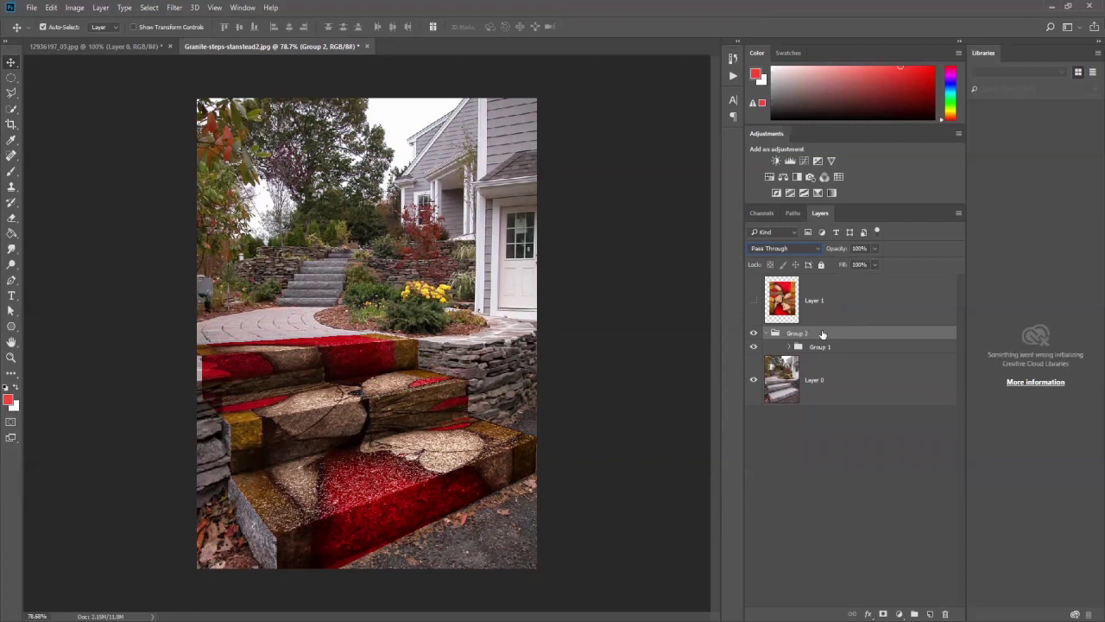
# Lower the opacity of the inner painting group, Group 1, to about 87%
pyautogui.click(753, 347)
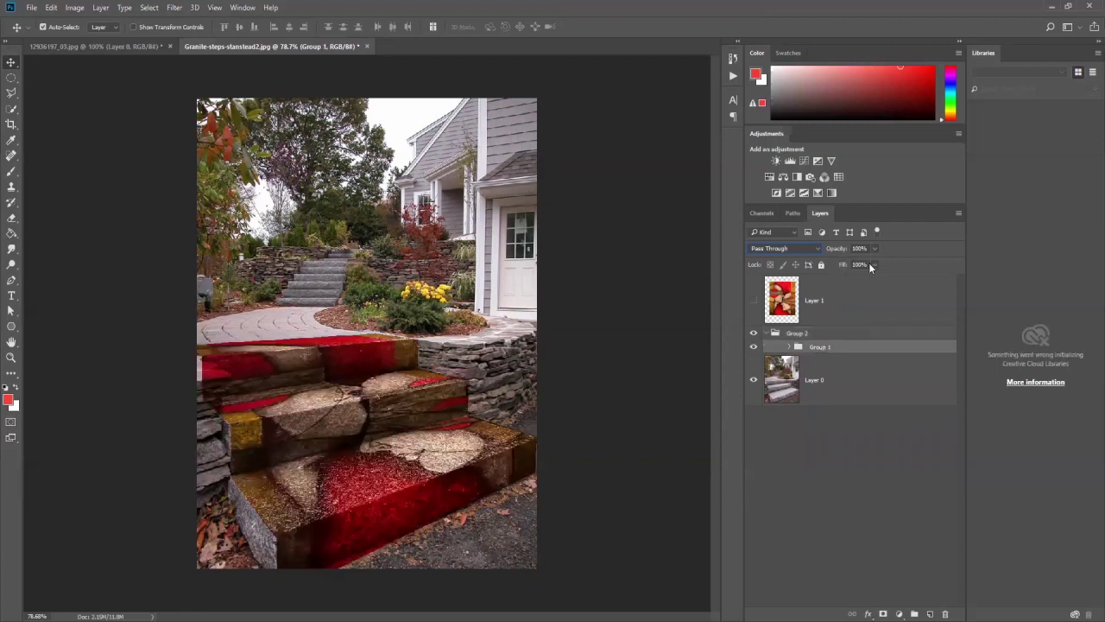
pyautogui.moveTo(874, 248); pyautogui.dragTo(867, 267)
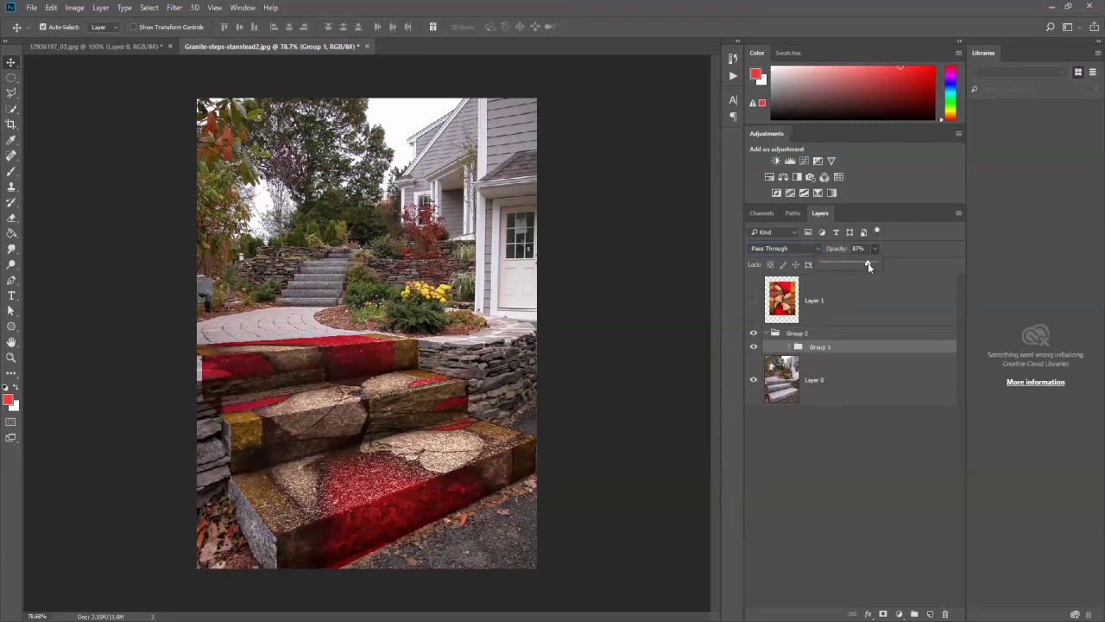
pyautogui.moveTo(867, 266); pyautogui.dragTo(870, 267)
# Duplicate the original photo, Layer 0, and move the copy to the top of the layer stack
pyautogui.hotkey('ctrl', '-')
pyautogui.click(831, 393)
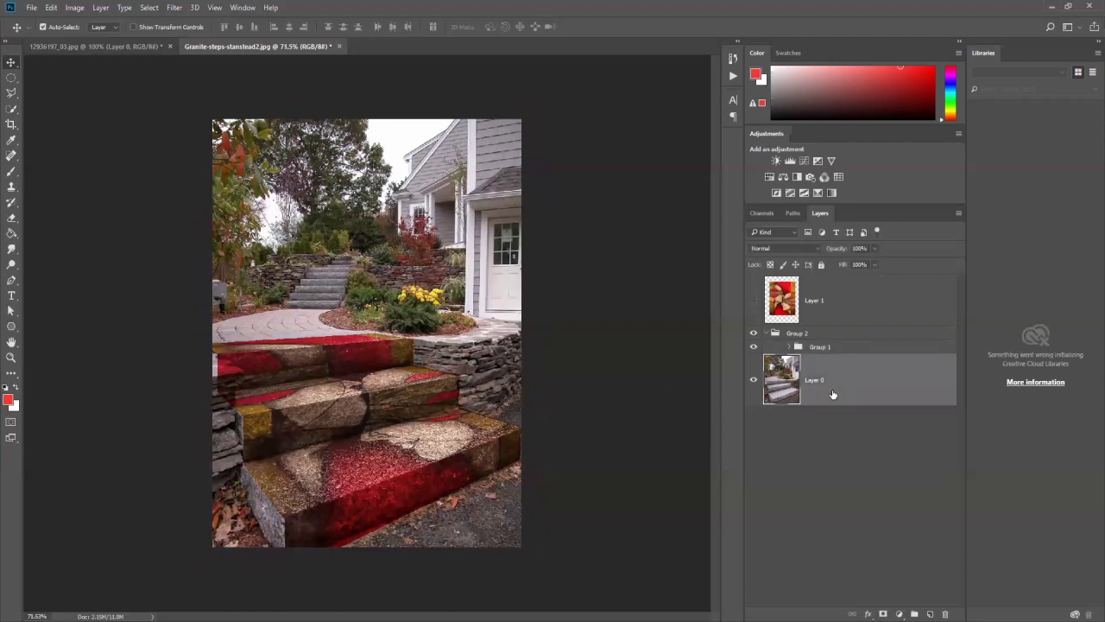
pyautogui.hotkey('ctrl', 'j')
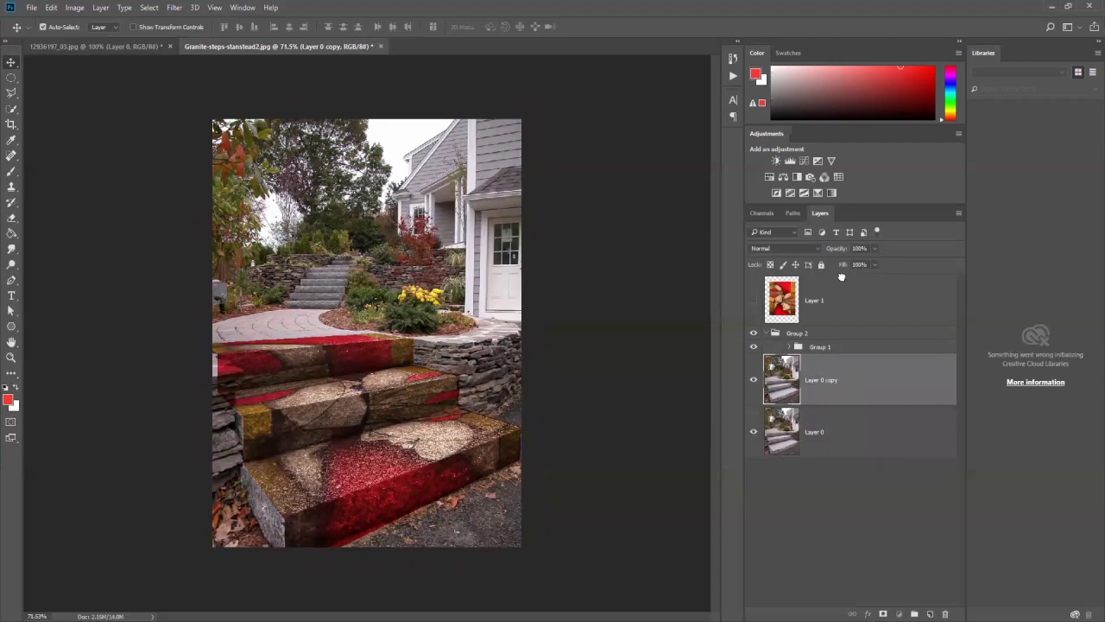
pyautogui.moveTo(841, 277); pyautogui.dragTo(841, 278)
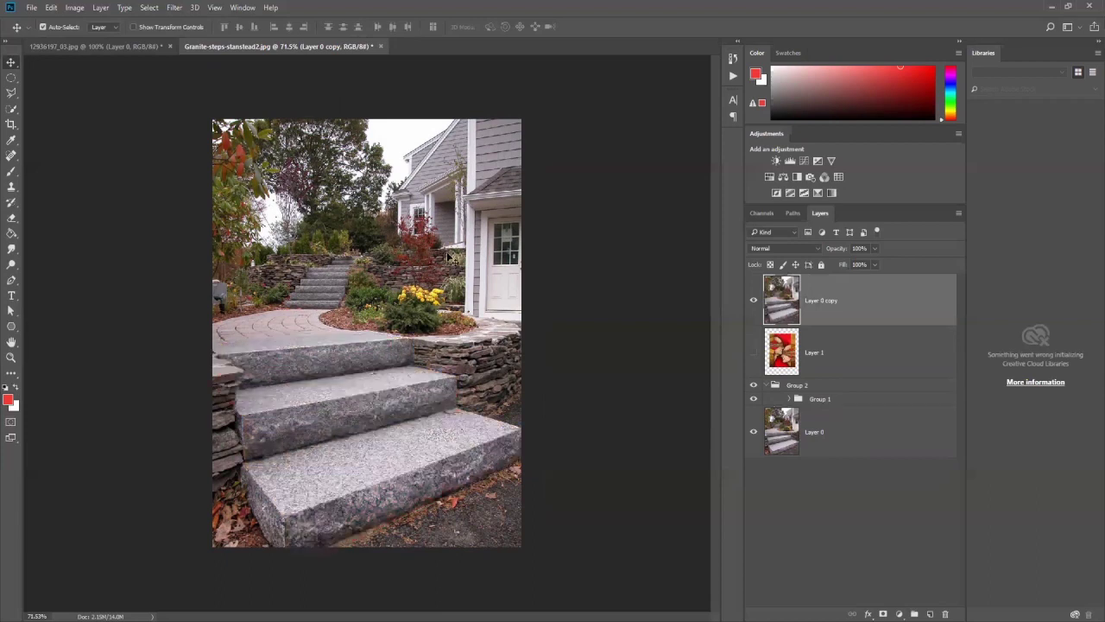
# Scale the photo copy to about 46% in the upper-right corner of the image as a before-and-after inset
pyautogui.hotkey('ctrl', 't')
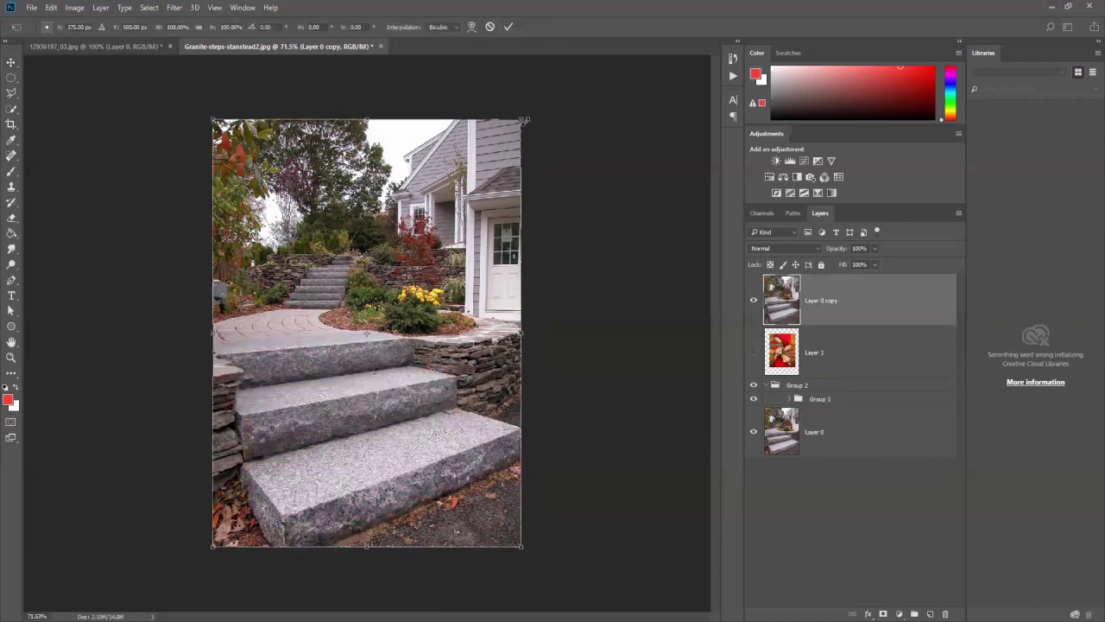
pyautogui.moveTo(525, 122); pyautogui.dragTo(509, 164)
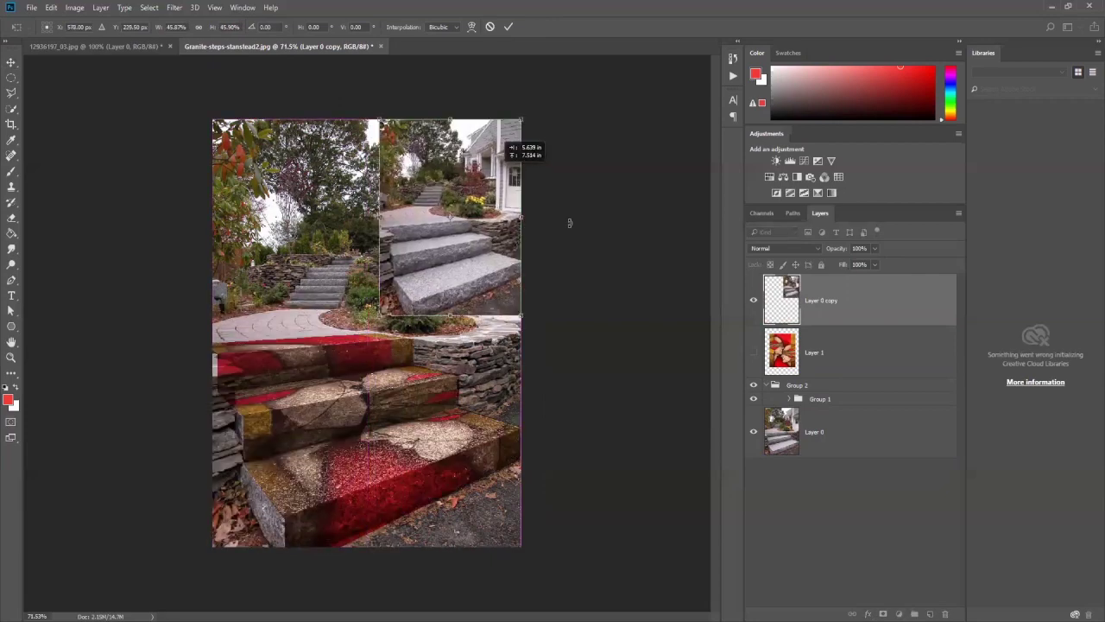
pyautogui.doubleClick(431, 287)
# Compare the inset of the bare stone steps with the painted steps, both close up and in the full image
pyautogui.scroll(3, 430, 284)
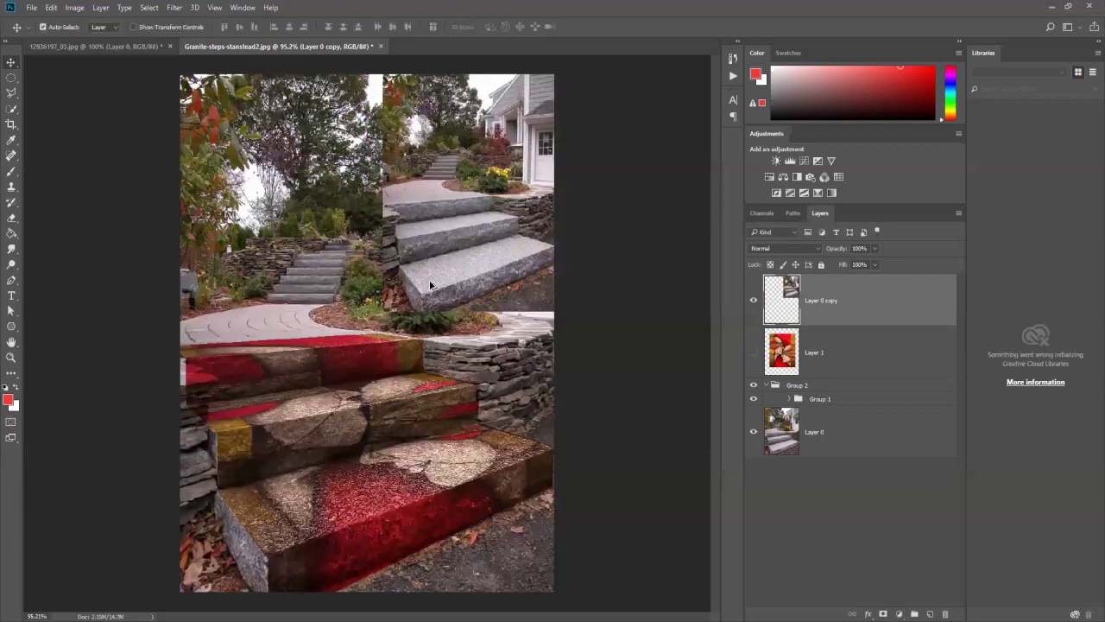
pyautogui.scroll(2, 430, 284)
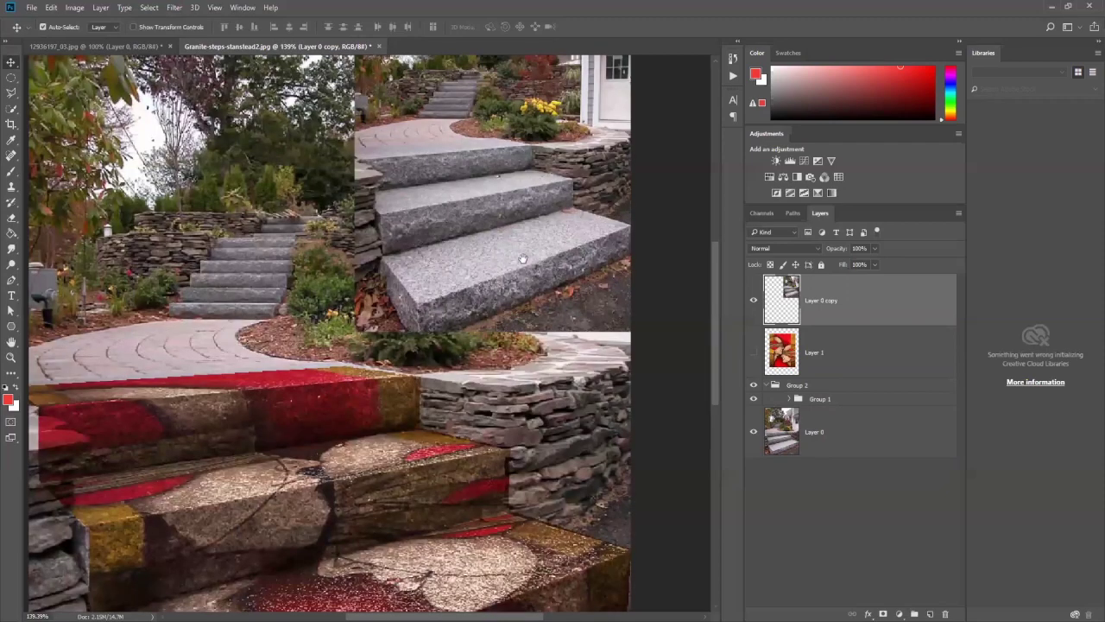
pyautogui.moveTo(522, 273); pyautogui.dragTo(463, 278)
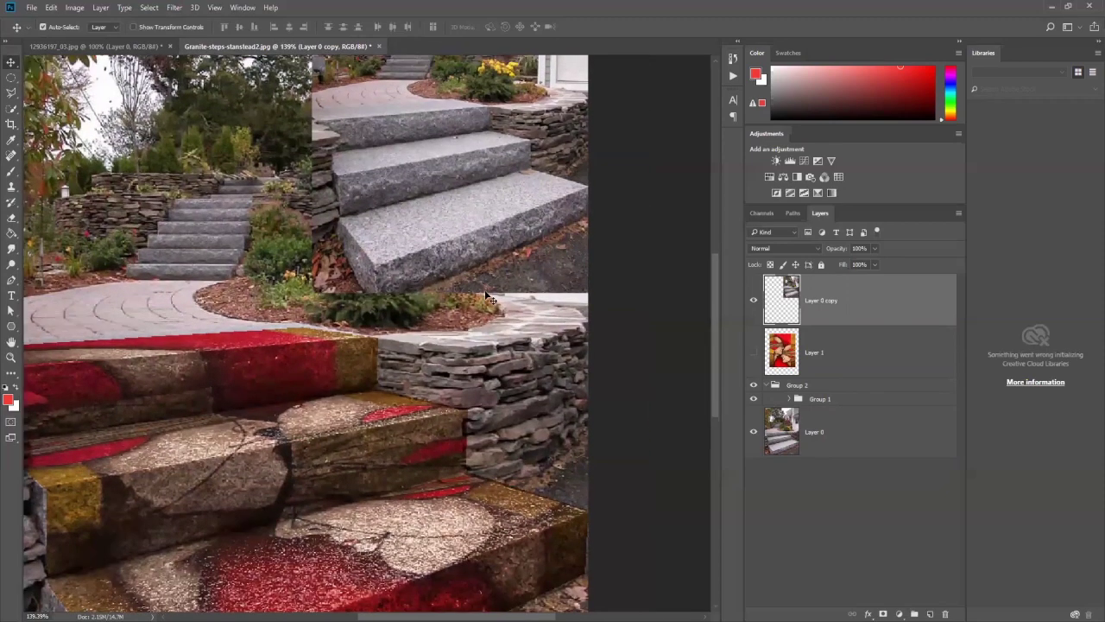
pyautogui.scroll(-1, 346, 373)
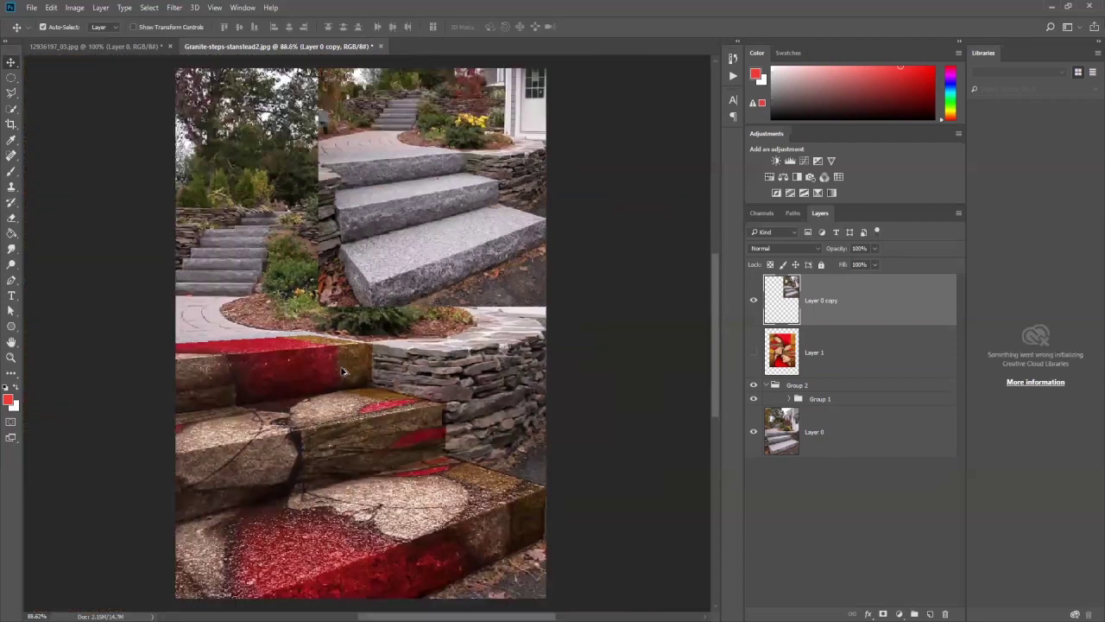
pyautogui.scroll(-1, 350, 374)
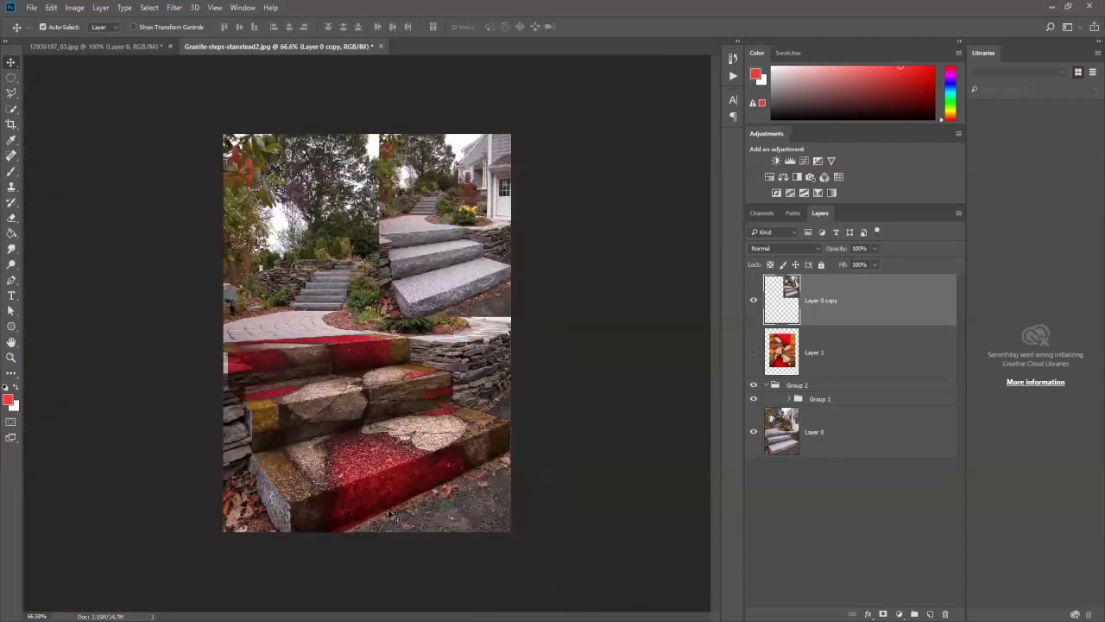
pyautogui.click(174, 8)
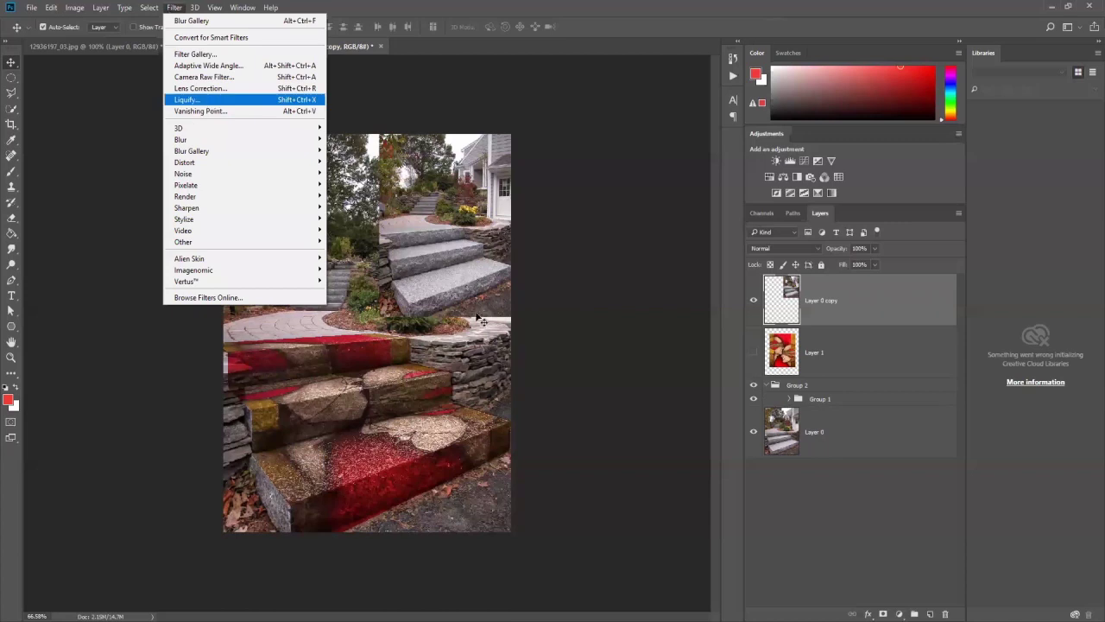
pyautogui.click(487, 424)
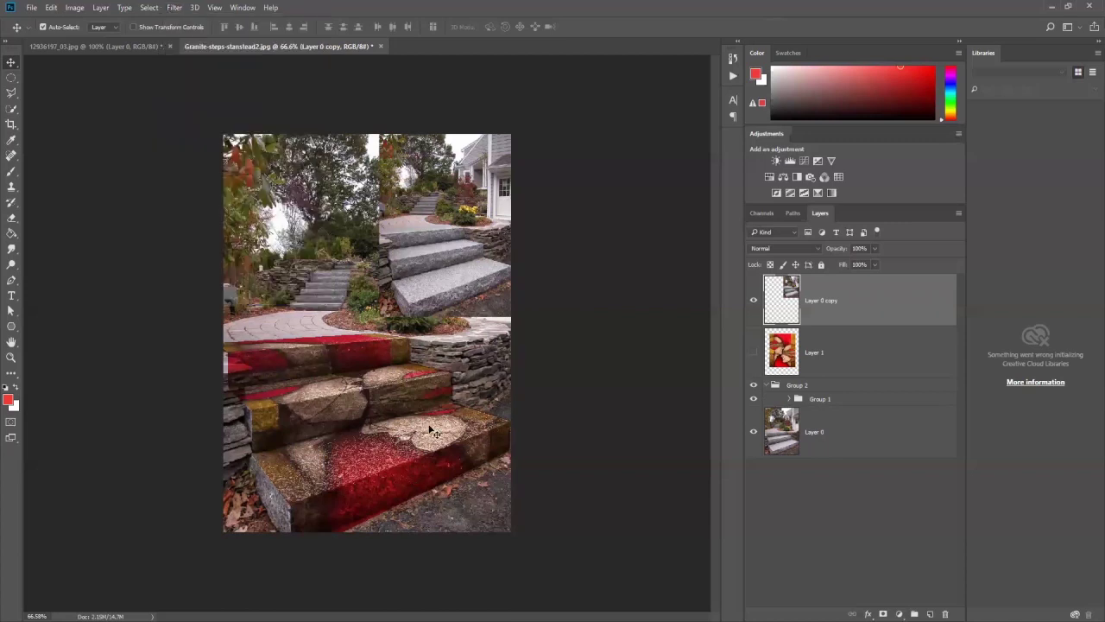
# Inspect the painted stone steps up close, checking how the painting follows the step edges and blends with the granite texture
pyautogui.scroll(1, 398, 403)
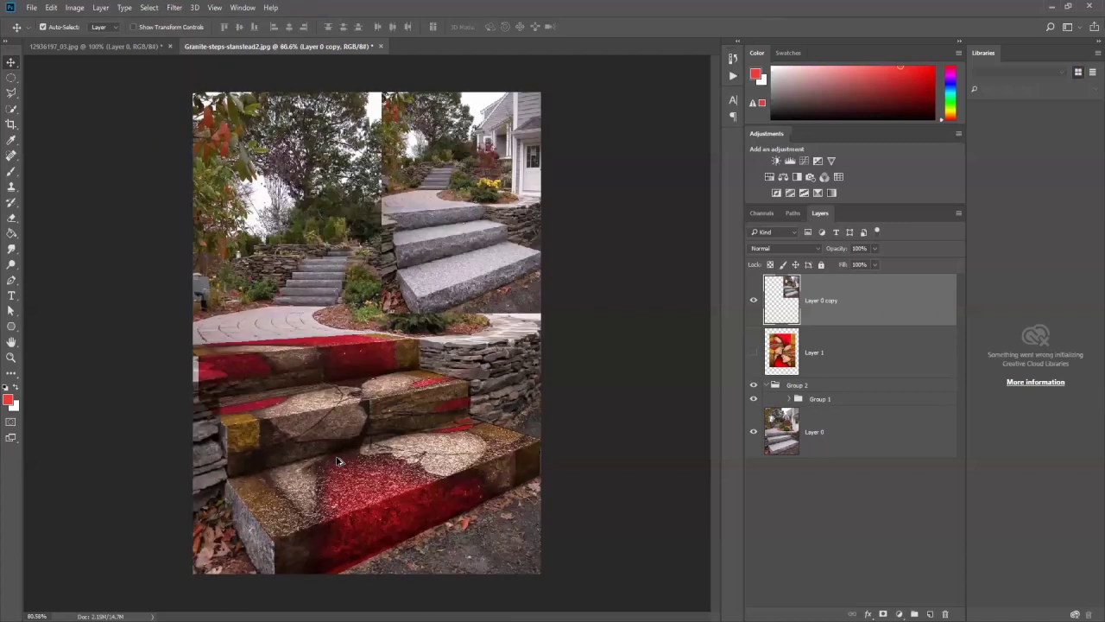
pyautogui.scroll(1, 419, 555)
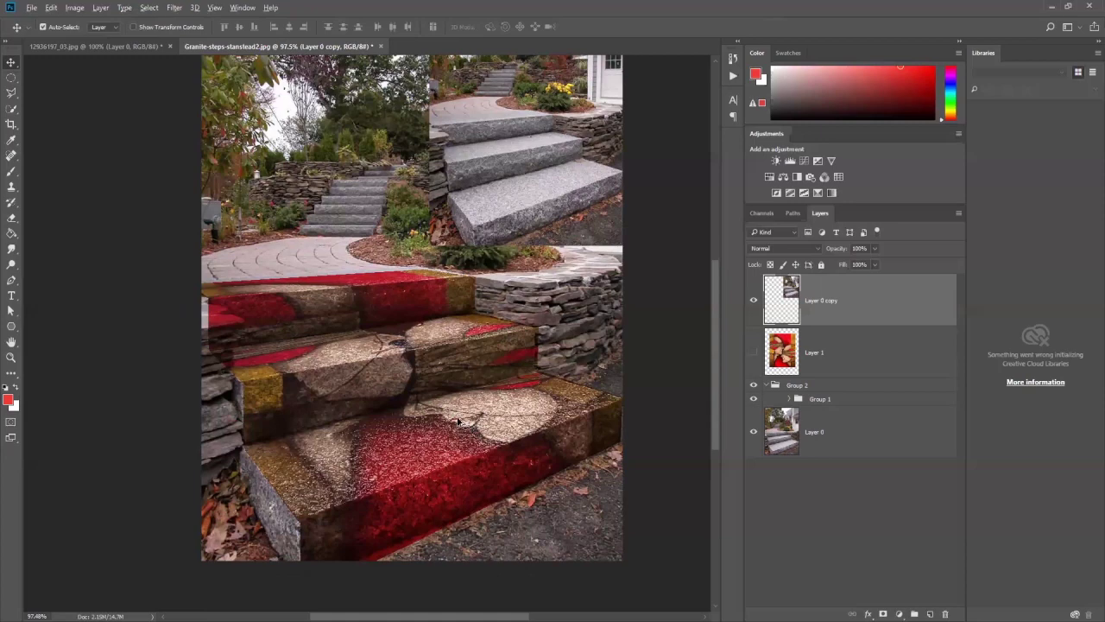
pyautogui.scroll(1, 456, 399)
pyautogui.scroll(-1, 440, 401)
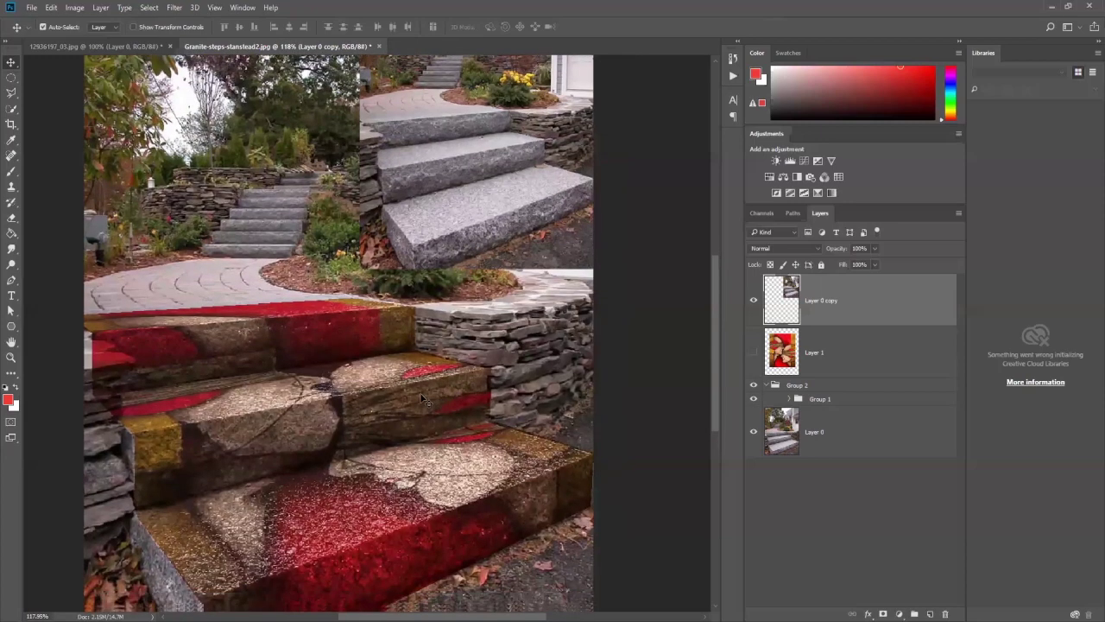
pyautogui.scroll(-1, 250, 320)
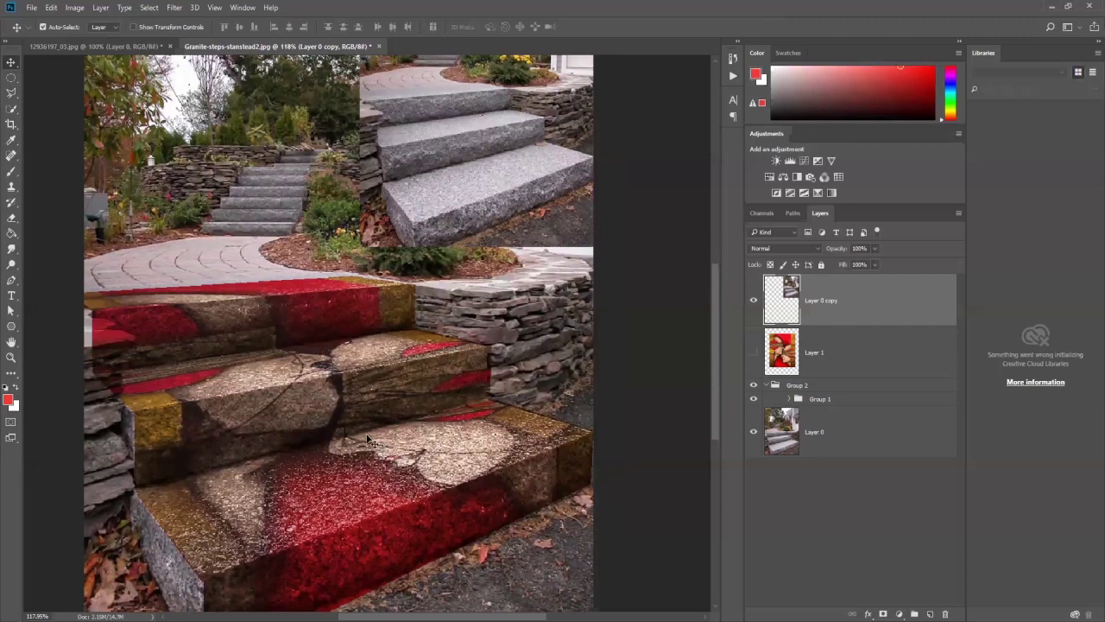
pyautogui.scroll(-1, 395, 385)
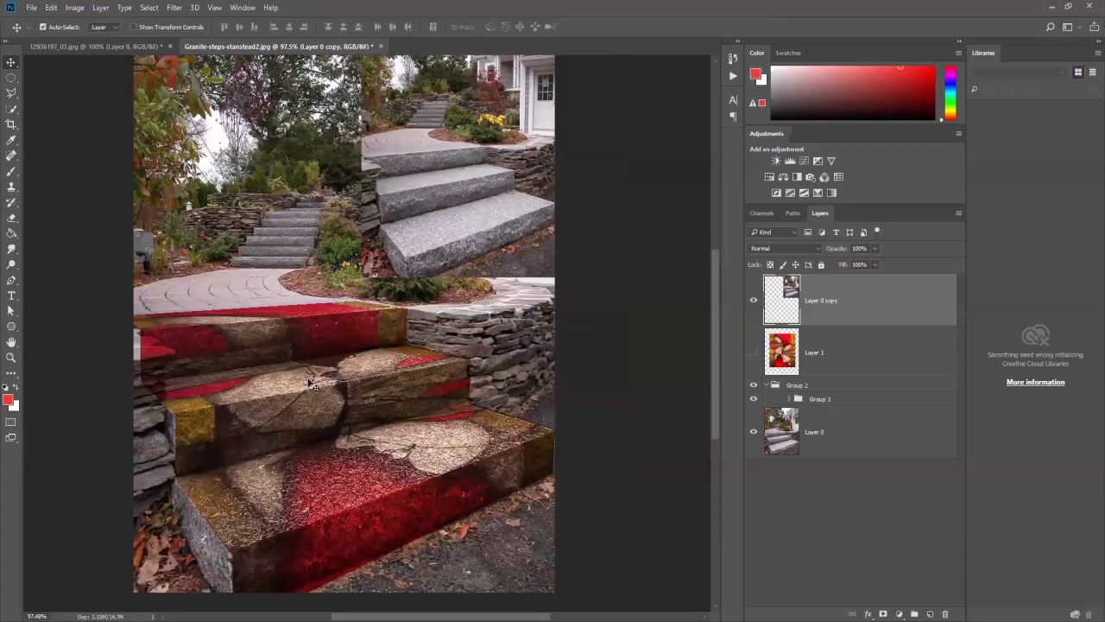
pyautogui.scroll(-1, 364, 444)
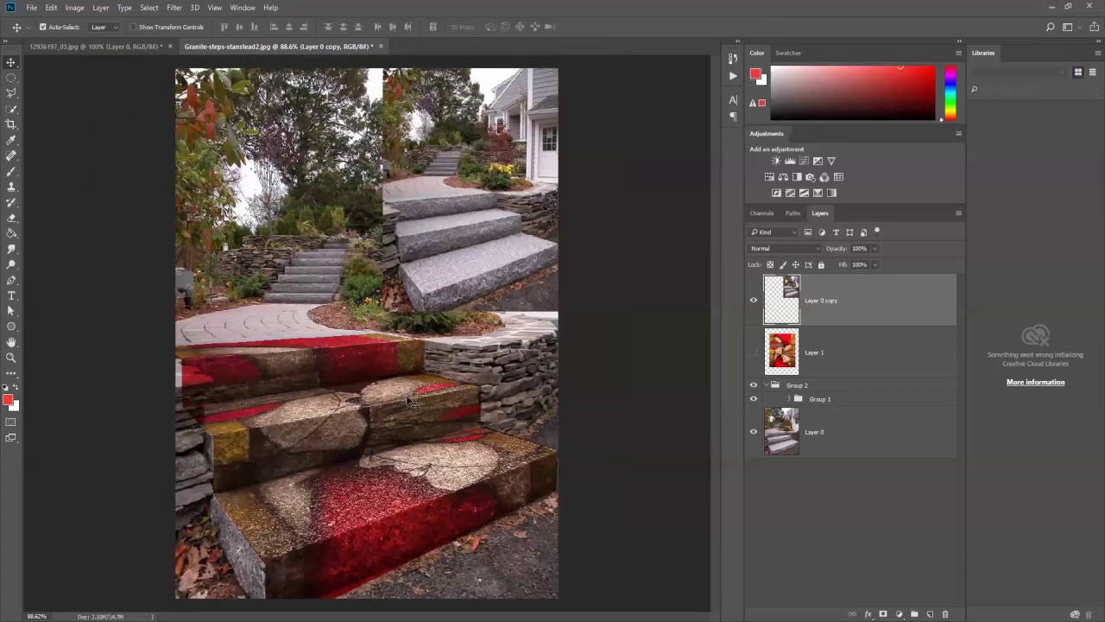